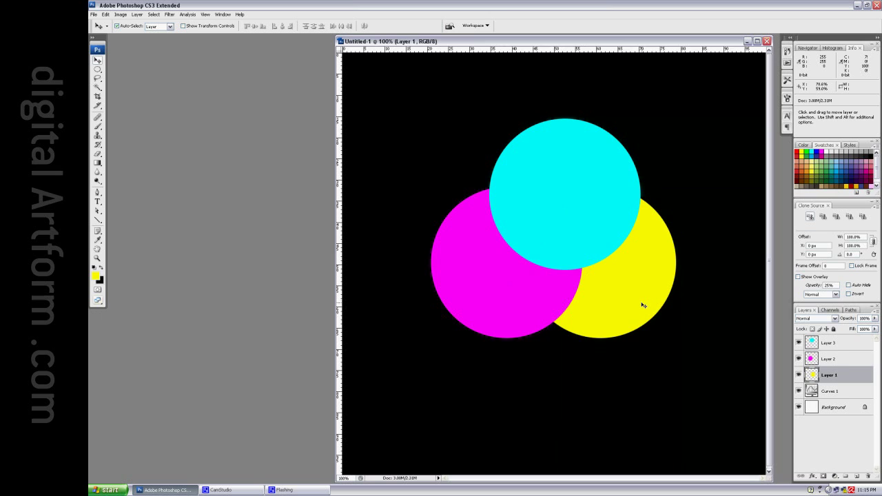
Spread the magenta and yellow circles apart from the cyan circle
left_click_drag(515, 290, 458, 360)
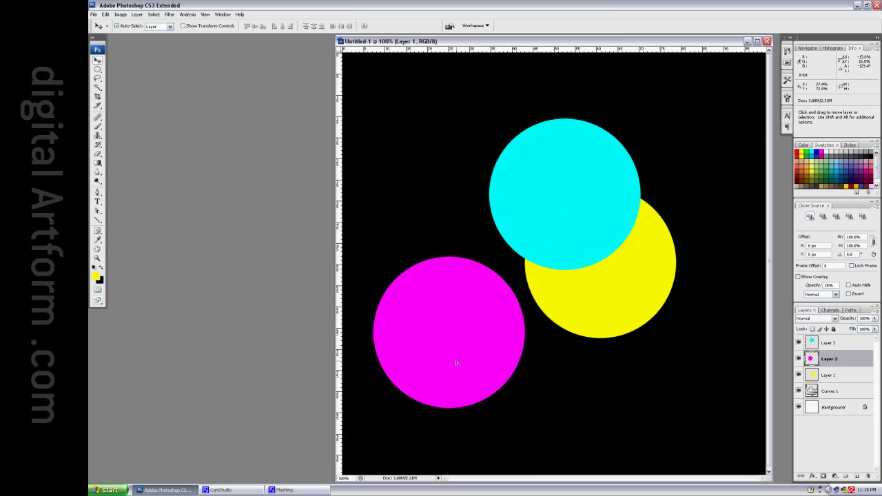
left_click_drag(635, 305, 709, 397)
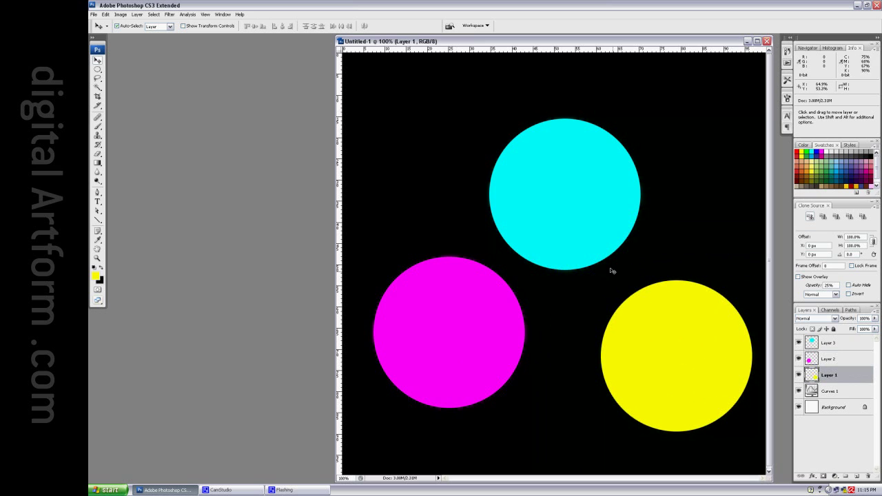
left_click_drag(585, 218, 586, 205)
left_click_drag(668, 345, 663, 334)
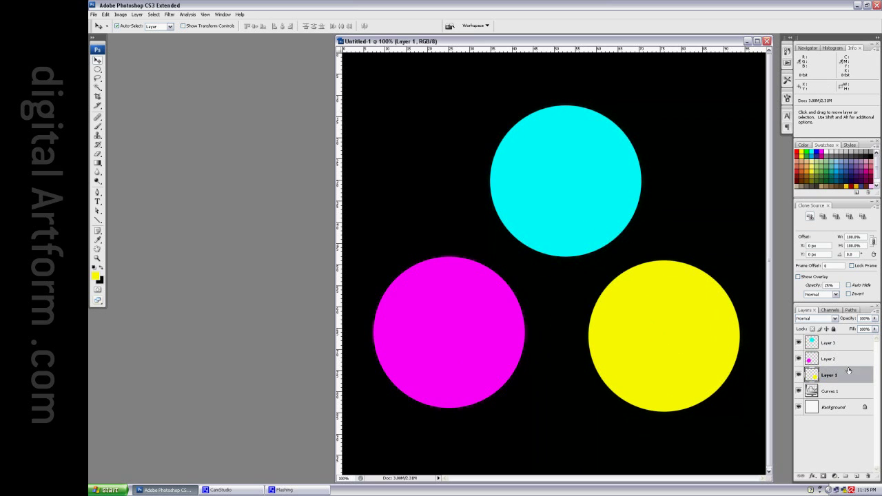
Set Layer 3, the cyan circle, to Multiply so it vanishes on black
left_click(843, 346)
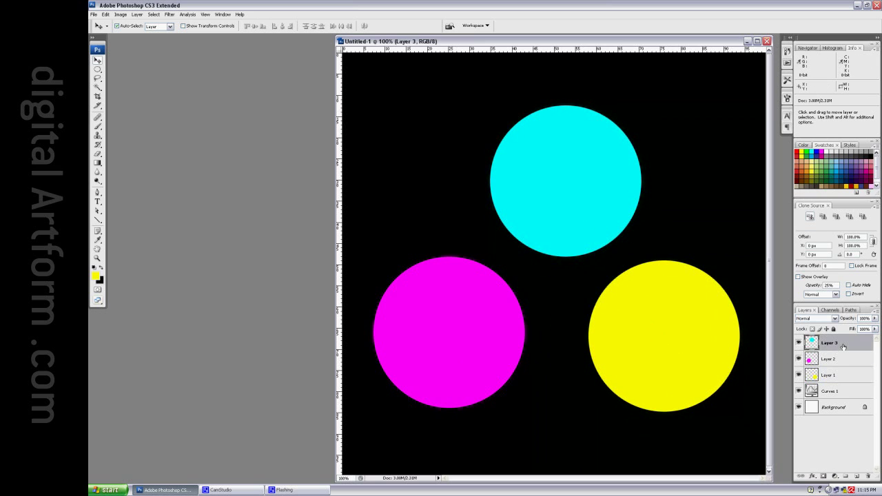
left_click(834, 319)
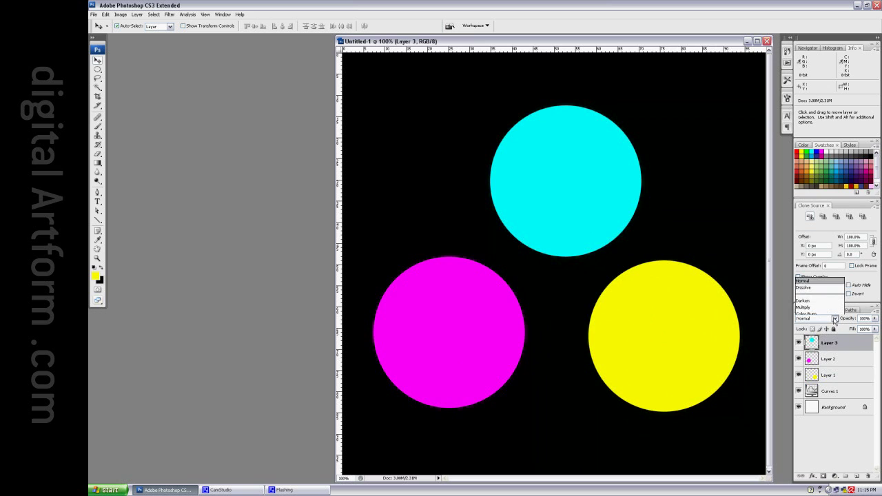
left_click(803, 146)
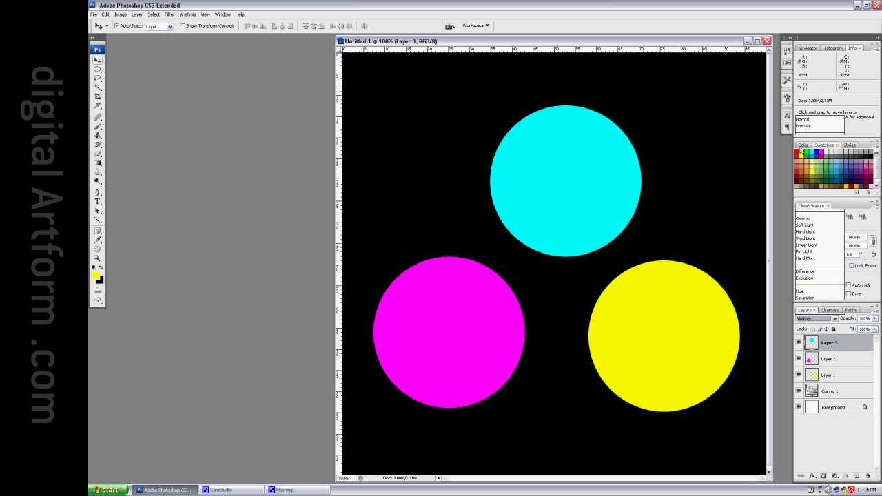
double_click(813, 391)
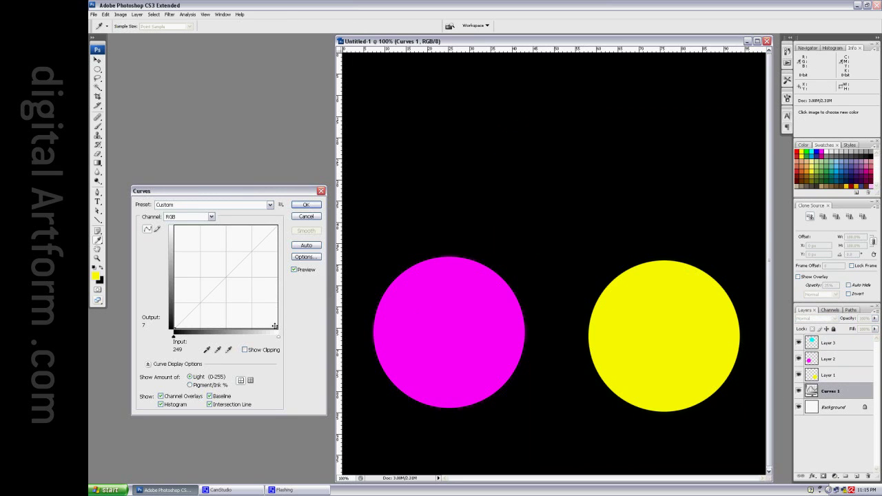
Raise the Curves 1 top-right point to output 255, turning the background white
left_click_drag(275, 327, 306, 225)
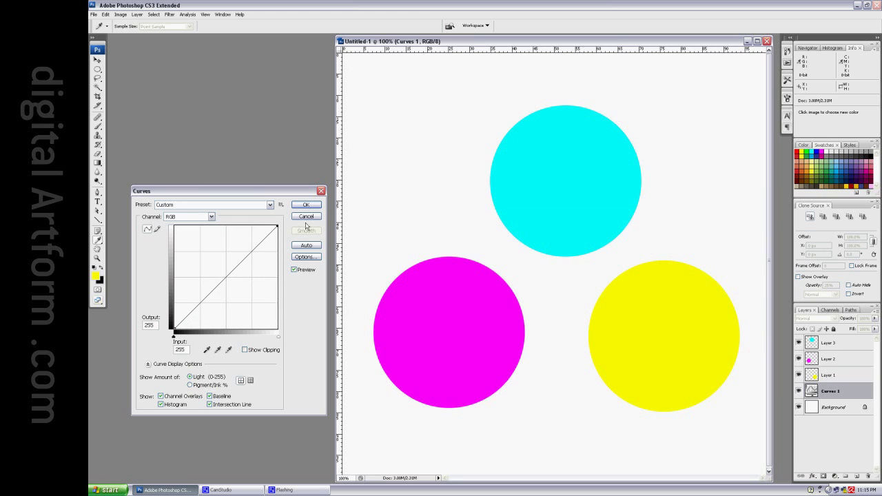
left_click(306, 206)
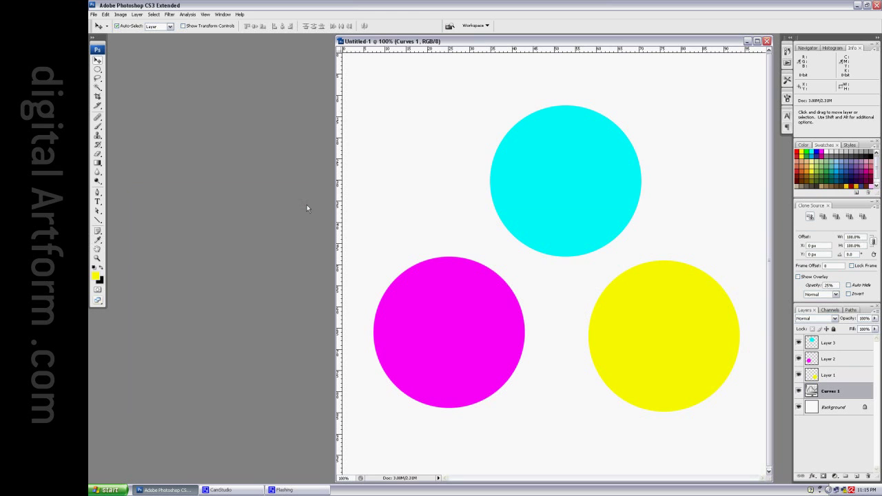
Set Layer 2 (magenta) and Layer 1 (yellow) to Multiply blending
left_click(844, 344)
left_click(836, 359)
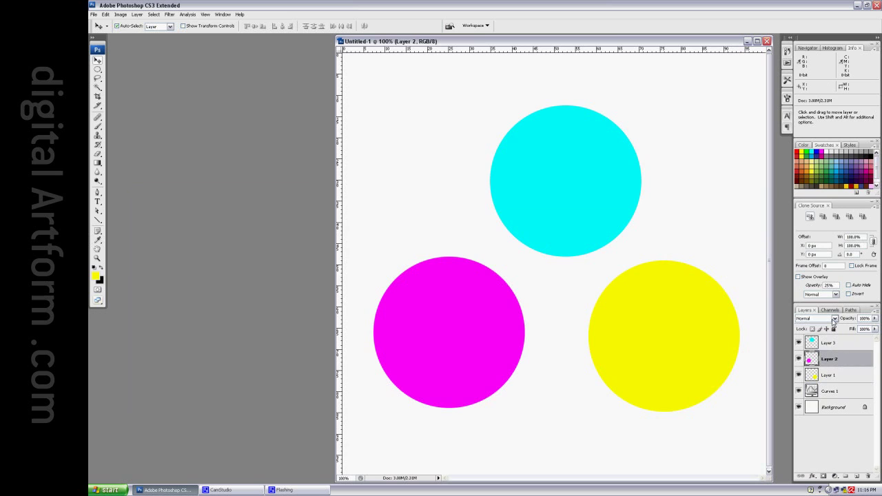
left_click(834, 319)
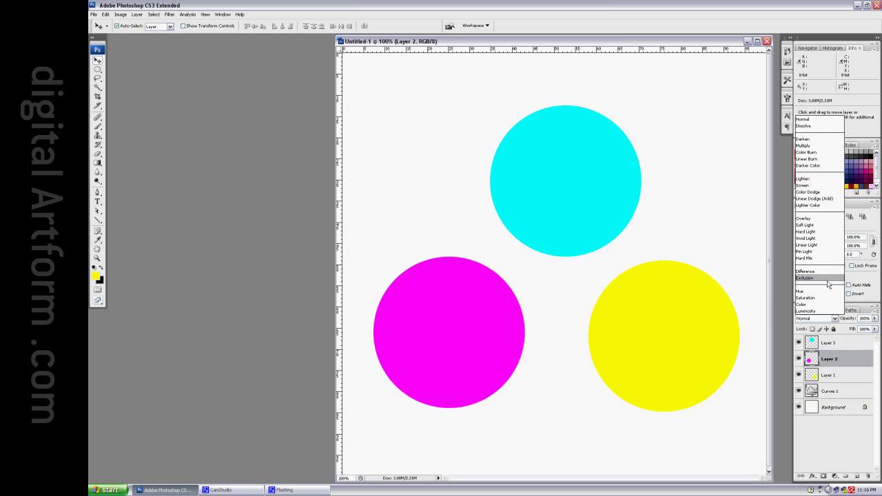
left_click(807, 146)
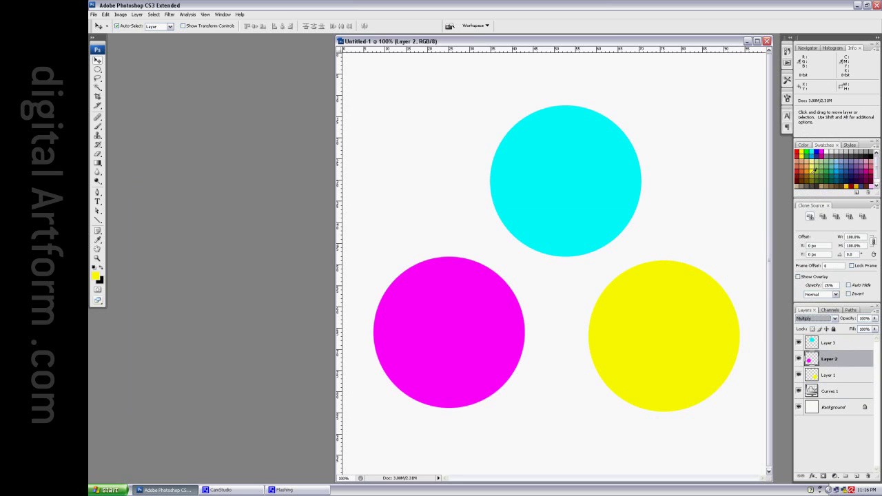
left_click(833, 375)
left_click(830, 319)
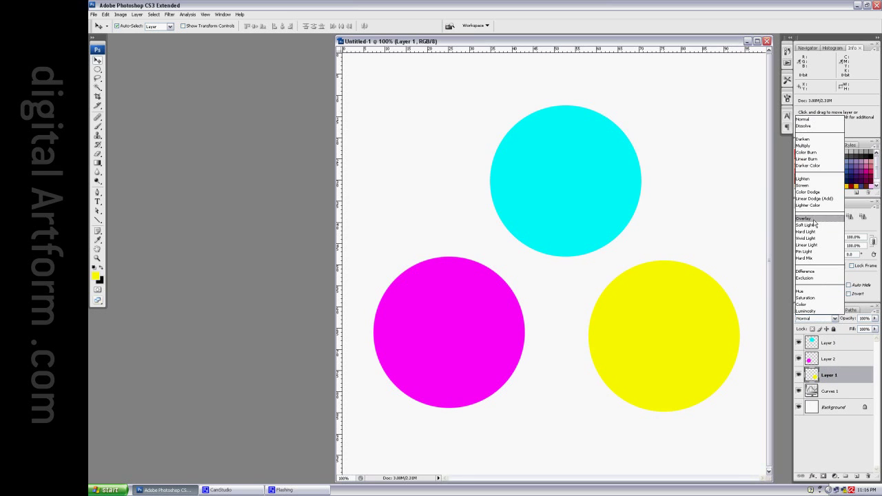
left_click(805, 145)
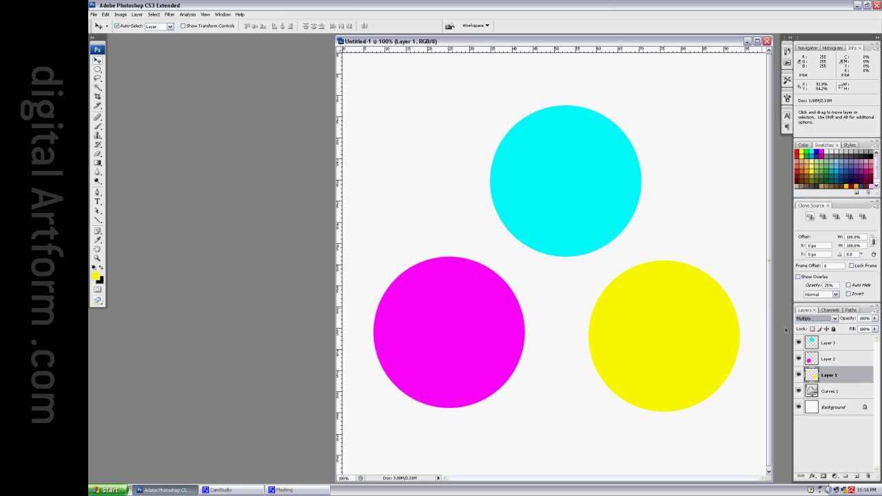
Overlap the magenta, yellow and cyan circles to show their blue, red, green and black mixes
left_click_drag(463, 329, 517, 237)
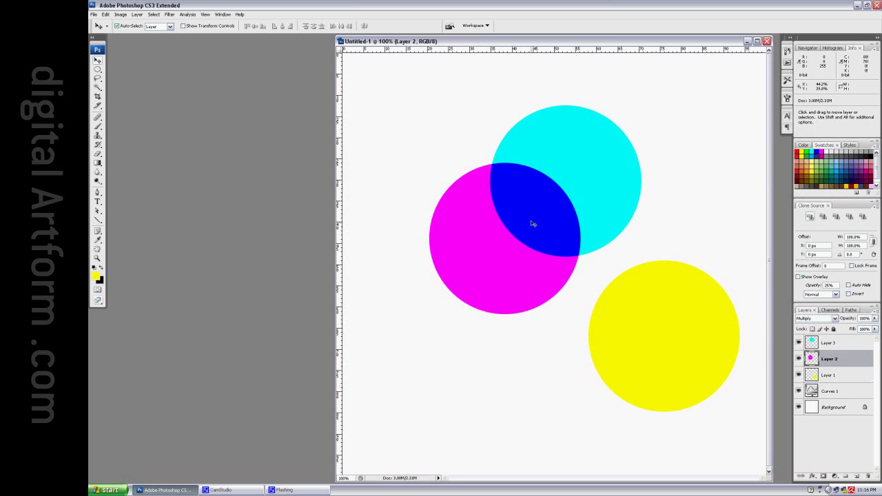
left_click_drag(492, 275, 448, 347)
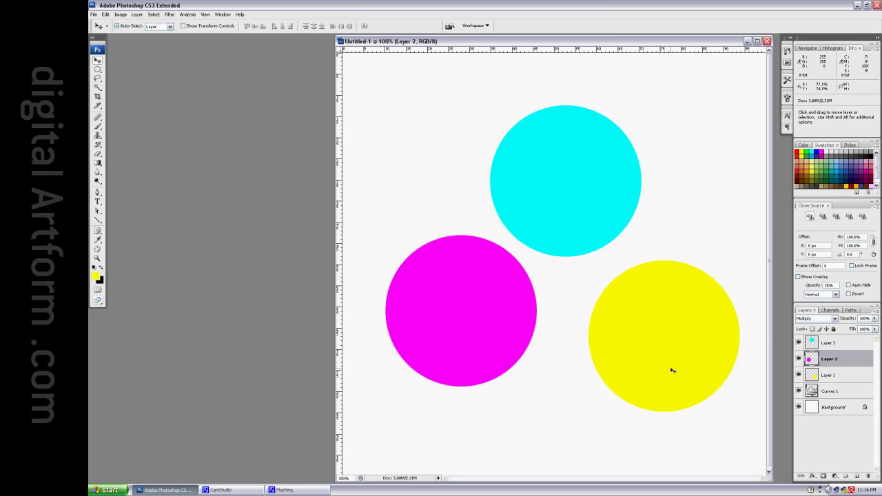
left_click_drag(671, 368, 668, 349)
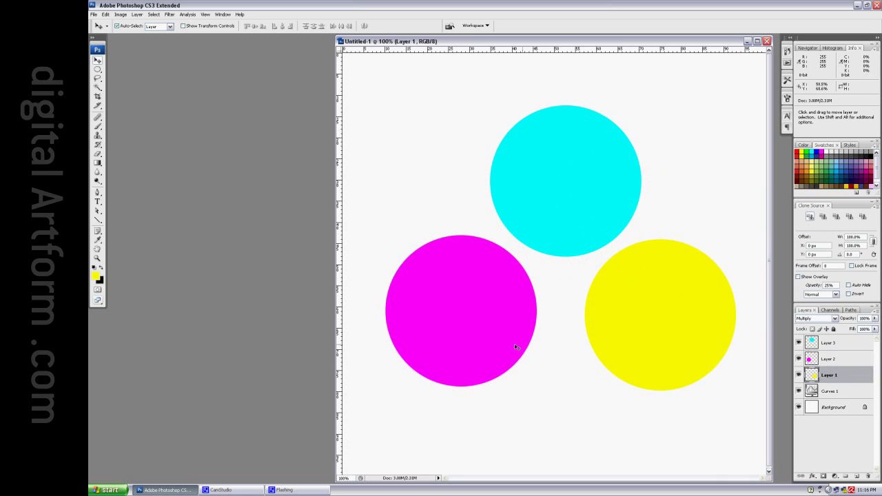
left_click(418, 328)
left_click_drag(419, 327, 466, 264)
left_click_drag(601, 325, 551, 266)
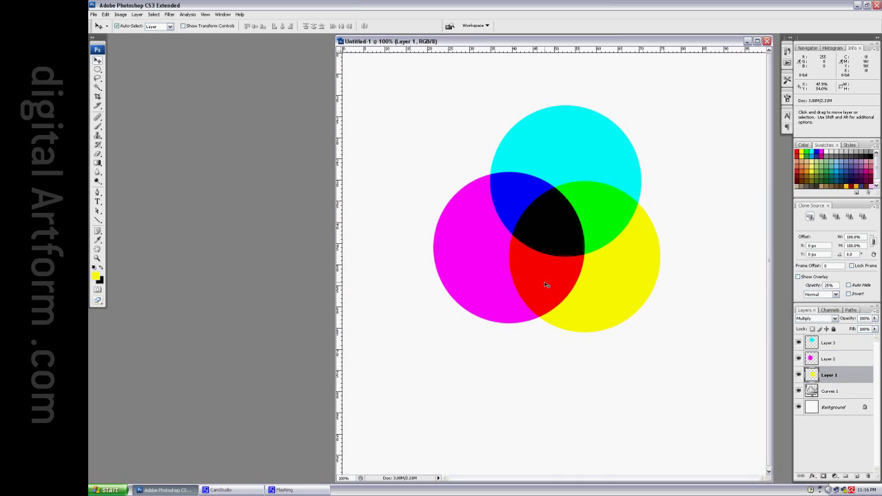
Spread the three circles apart again on the white background
left_click_drag(483, 257, 449, 307)
left_click_drag(634, 254, 713, 330)
left_click_drag(495, 284, 490, 298)
left_click_drag(585, 186, 596, 185)
left_click(512, 292)
left_click_drag(512, 292, 501, 302)
left_click_drag(687, 328, 687, 314)
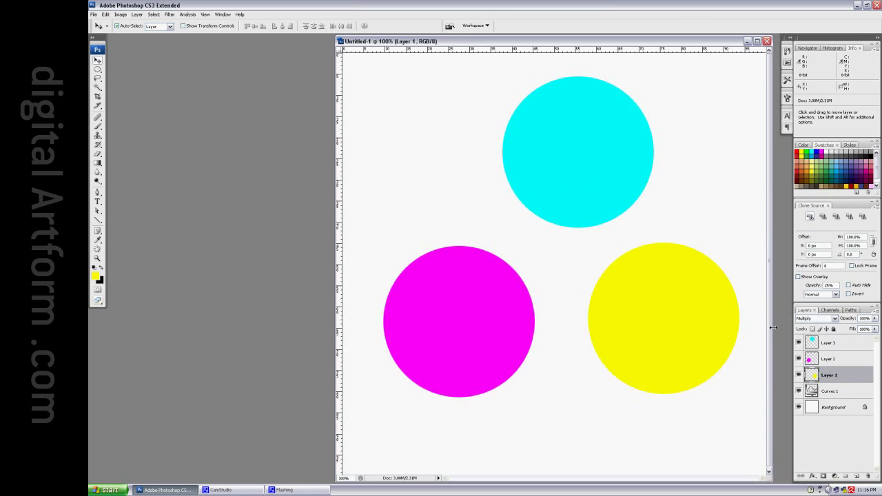
left_click(834, 319)
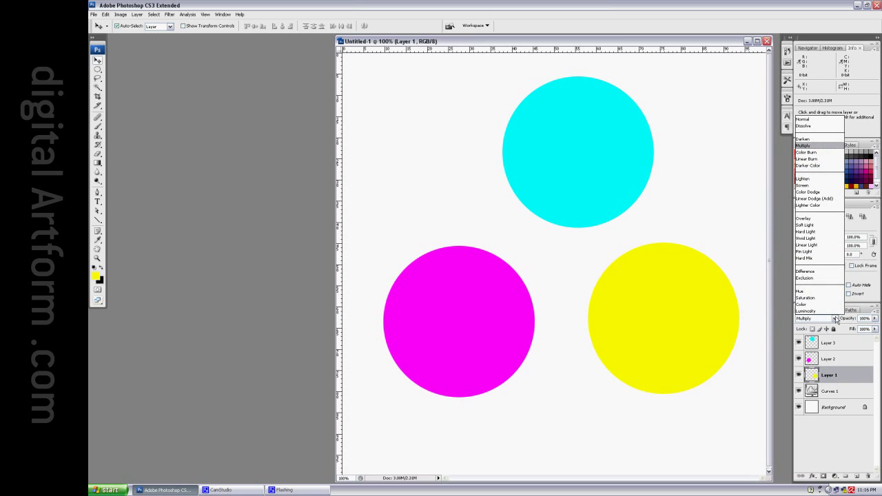
Set the yellow, magenta and cyan circle layers to Difference blending
left_click(824, 272)
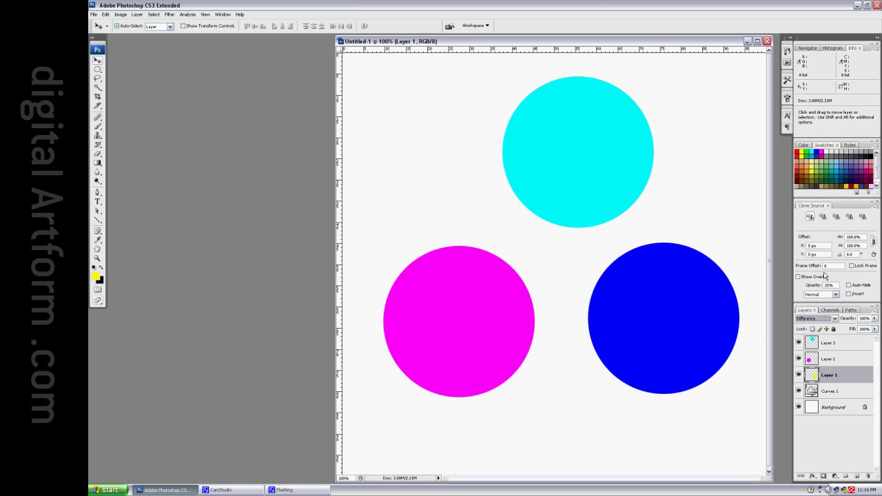
left_click(844, 359)
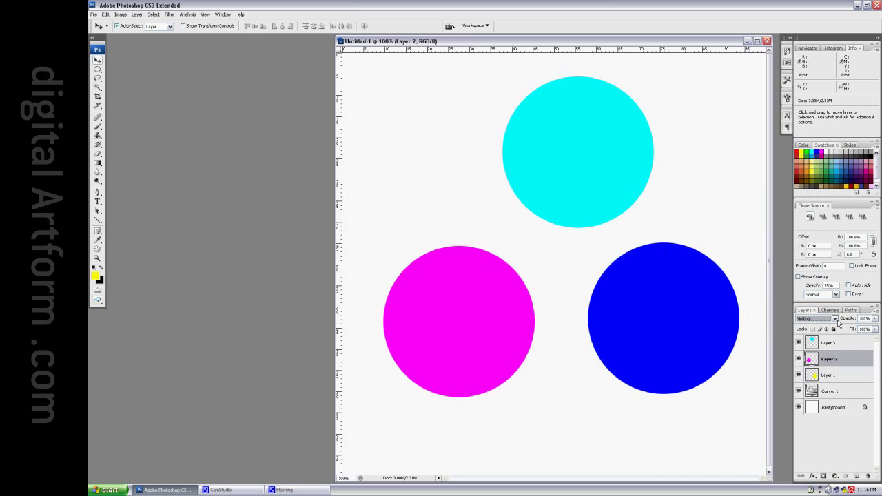
left_click(834, 319)
left_click(823, 276)
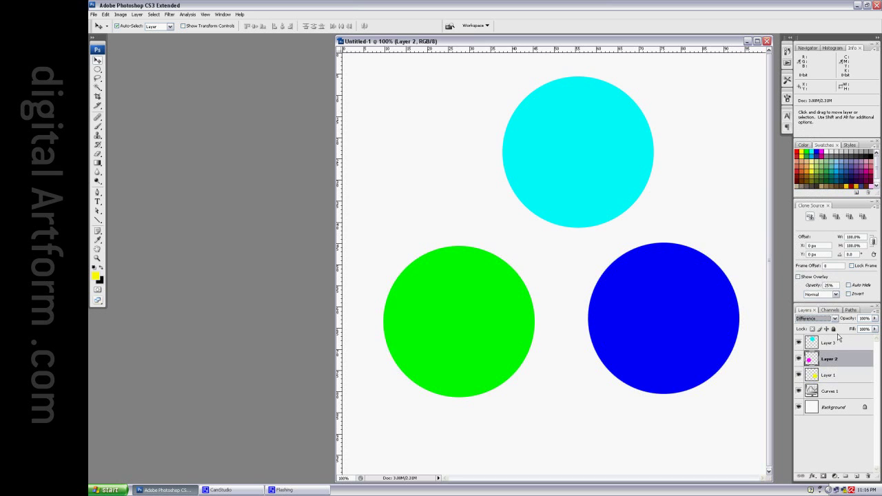
left_click(838, 341)
left_click(834, 319)
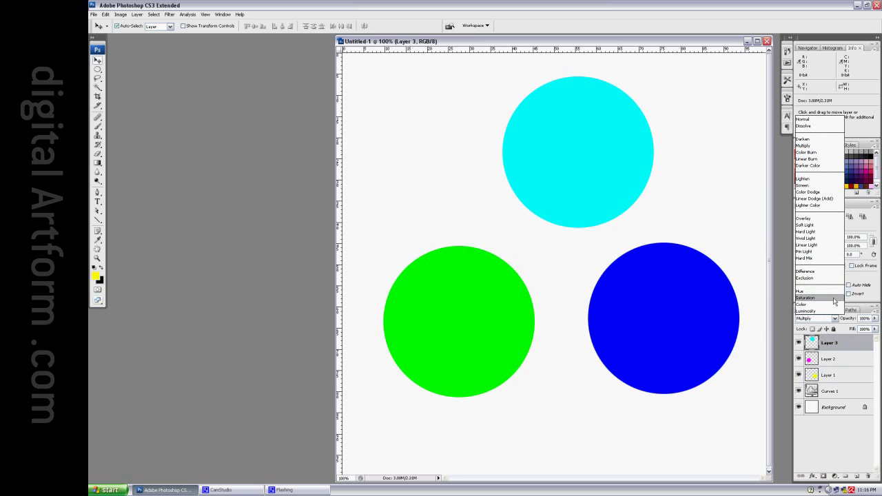
left_click(824, 276)
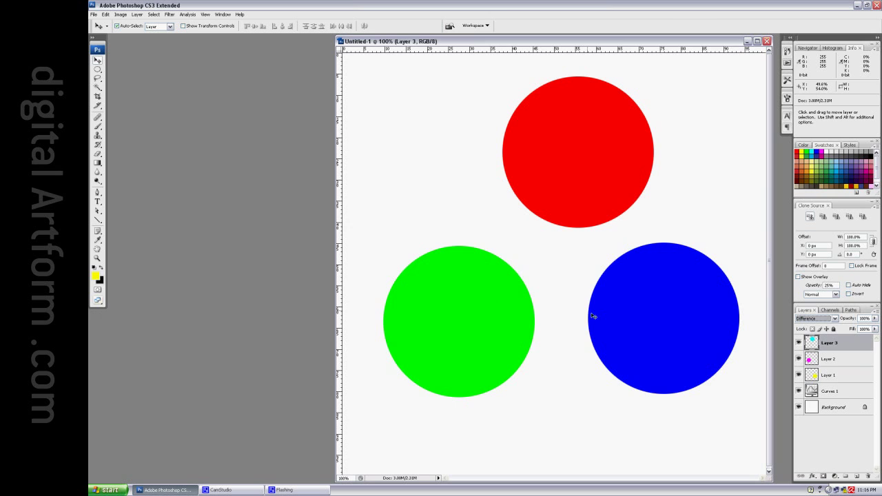
Reopen Curves 1 and close it with the top endpoint kept at output 255
double_click(812, 390)
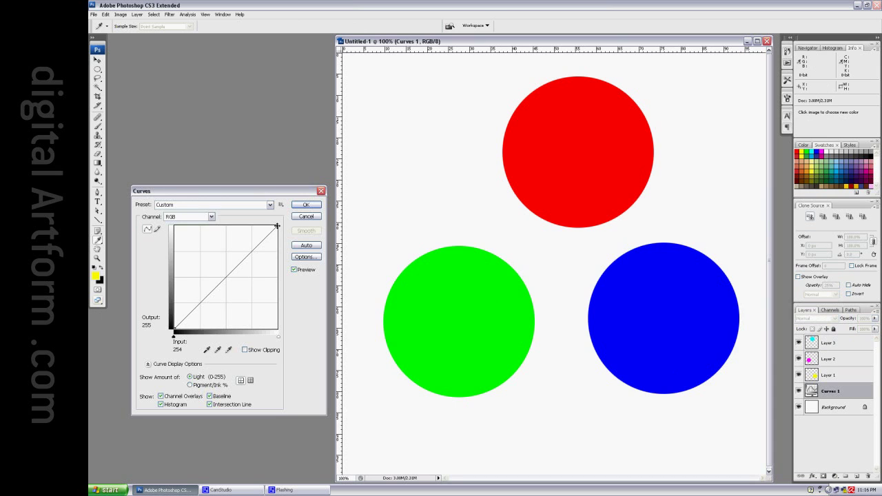
left_click_drag(276, 225, 342, 222)
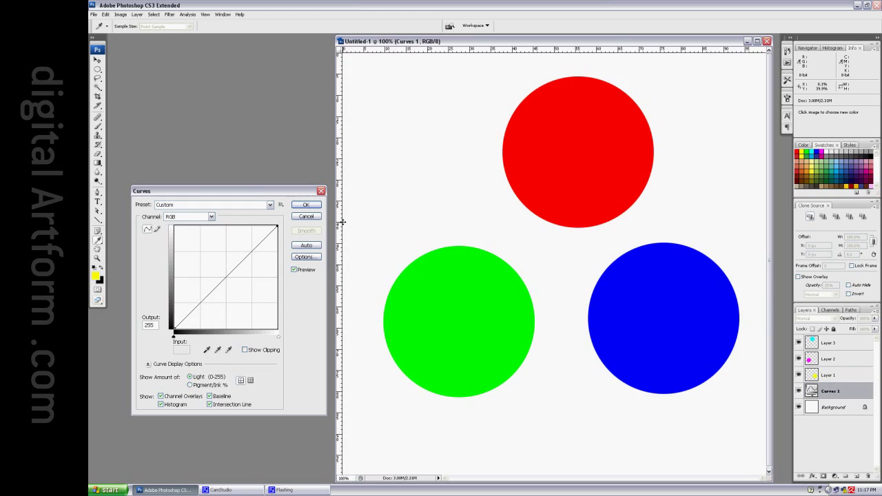
left_click(306, 205)
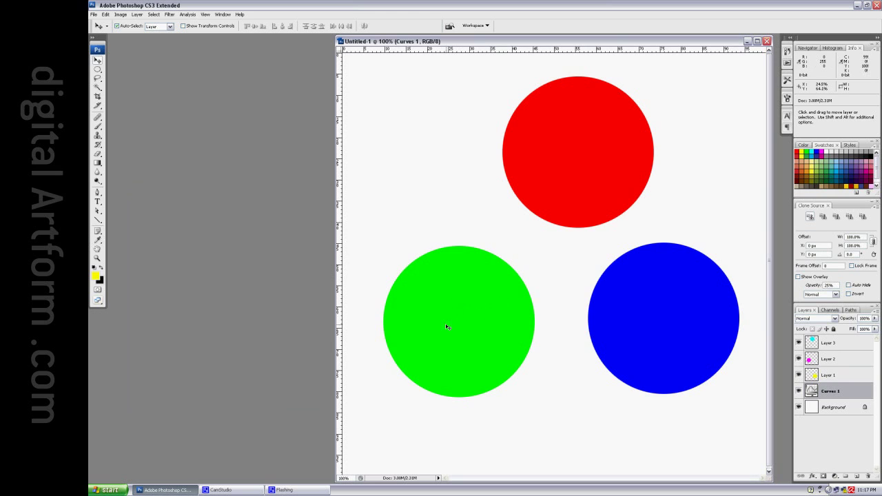
Drag the green and blue circles over the red one, then move them apart again
left_click_drag(446, 326, 447, 307)
mouse_move(689, 335)
left_mouse_down()
mouse_move(643, 228)
mouse_move(691, 344)
left_mouse_up()
left_click_drag(459, 312, 531, 202)
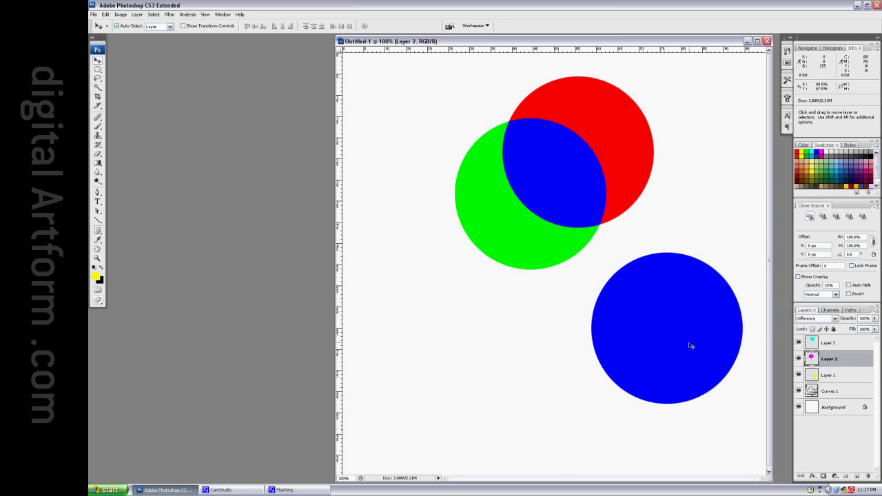
left_click_drag(690, 345, 668, 346)
left_click_drag(542, 248, 471, 330)
Lower the Curves 1 top-right point to output 0, turning the background black
double_click(811, 391)
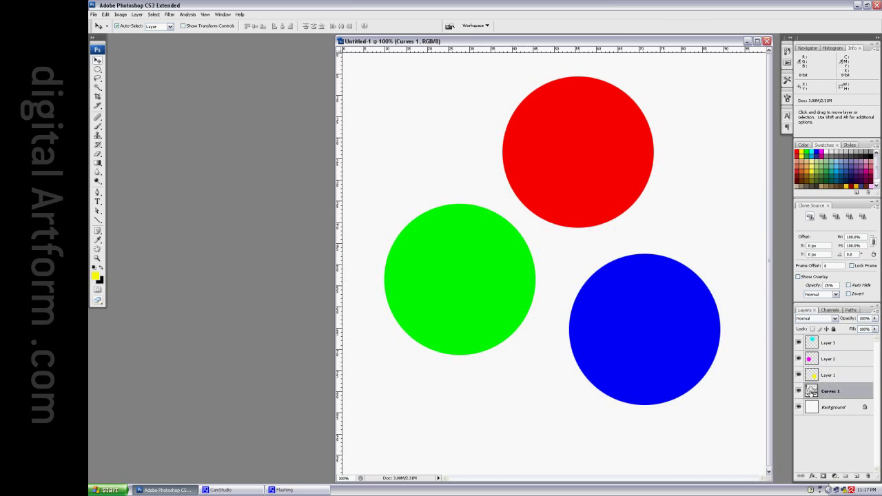
left_click_drag(277, 225, 334, 332)
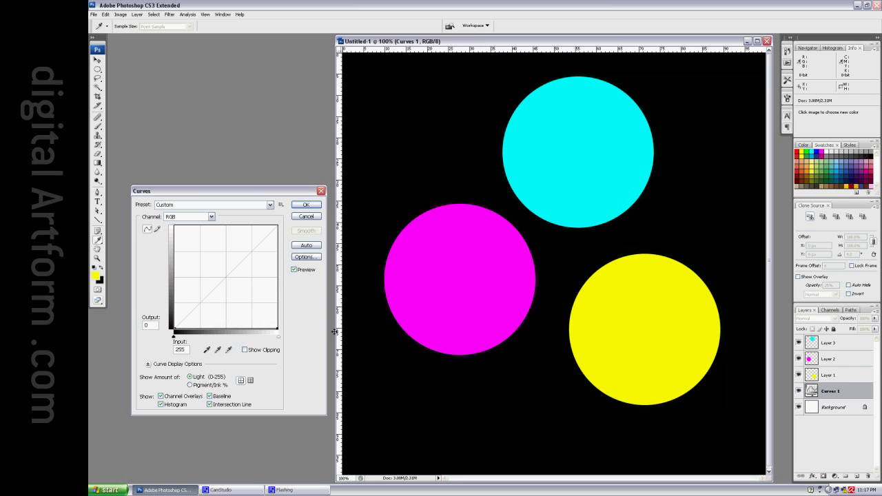
left_click(310, 207)
Overlap the cyan, magenta and yellow circles in turn, then spread them apart
key("v")
left_click_drag(418, 280, 412, 313)
left_click_drag(615, 344, 627, 359)
left_click(456, 319)
left_click_drag(456, 322, 525, 221)
left_click_drag(670, 321, 624, 211)
left_click_drag(504, 243, 444, 317)
left_click_drag(605, 262, 660, 369)
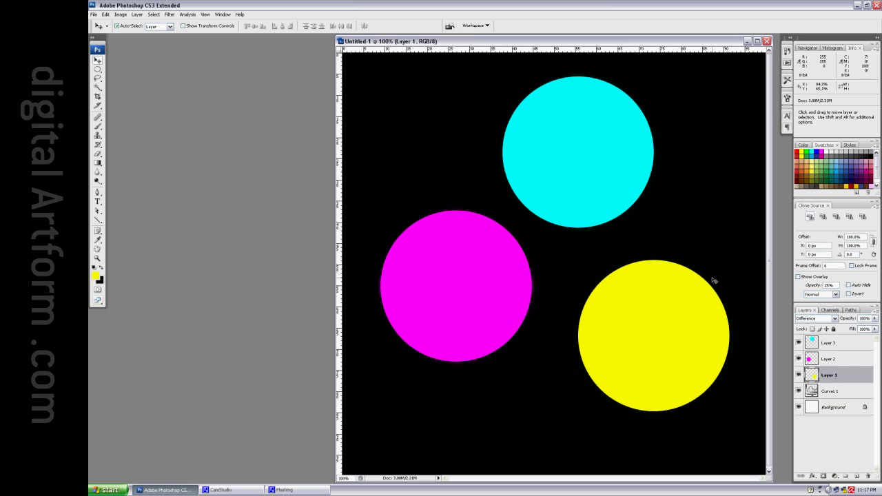
Set Layer 3, Layer 2 and Layer 1 to Exclusion blending
left_click(837, 344)
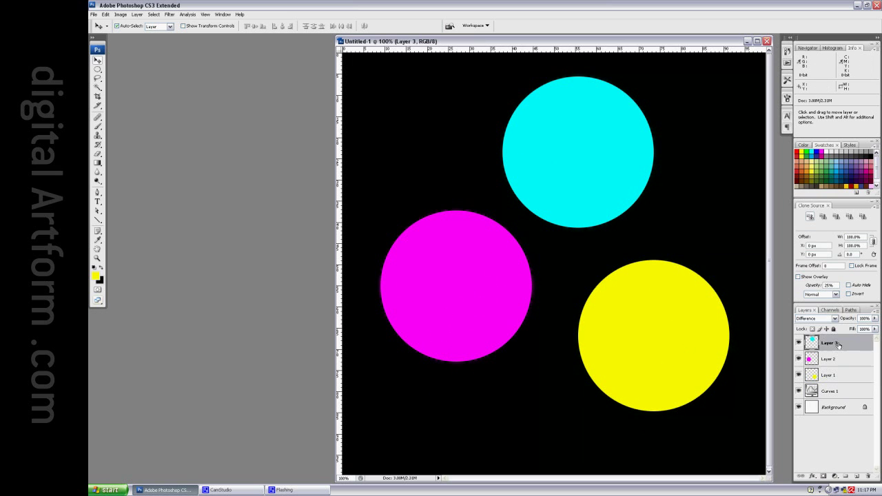
left_click(834, 319)
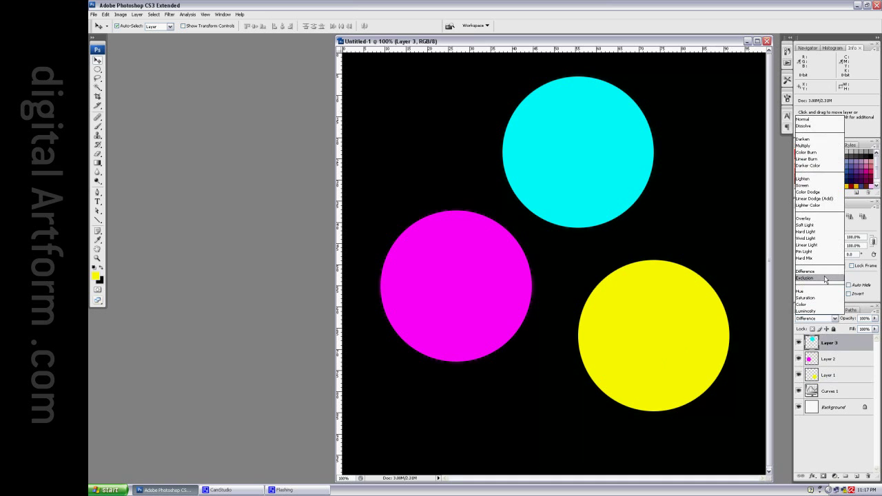
left_click(816, 289)
left_click(835, 358)
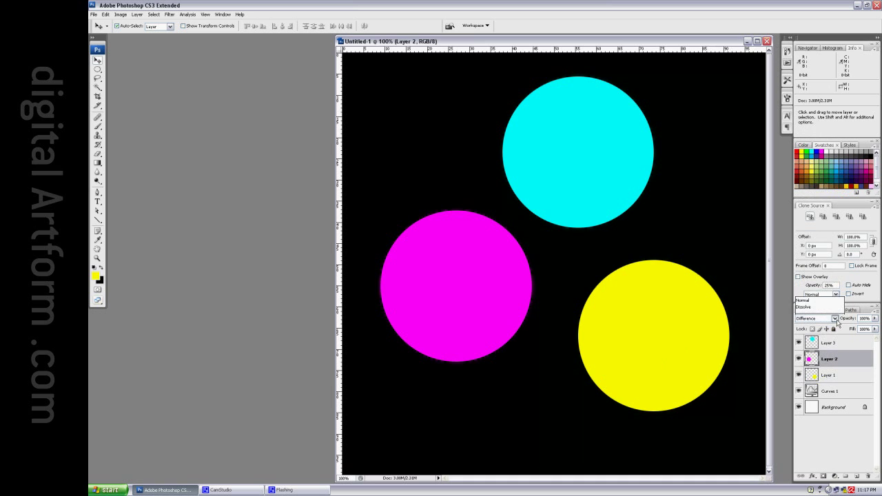
left_click(816, 319)
left_click(820, 279)
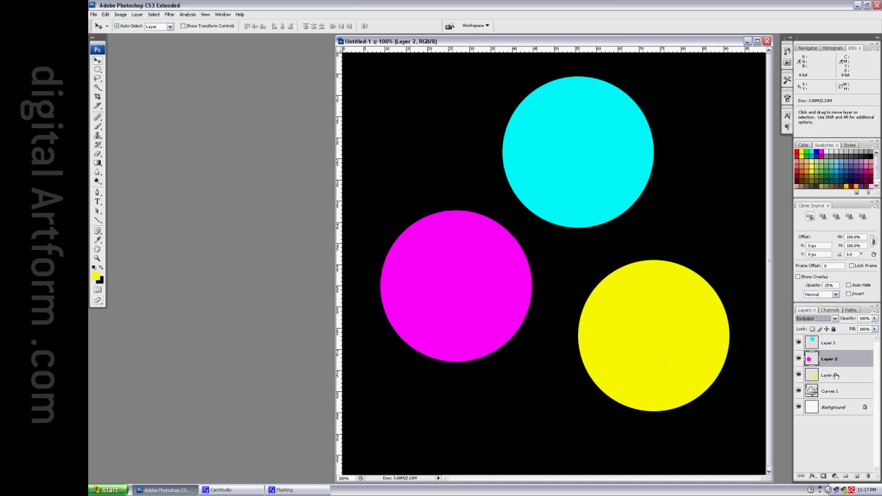
left_click(836, 375)
left_click(834, 318)
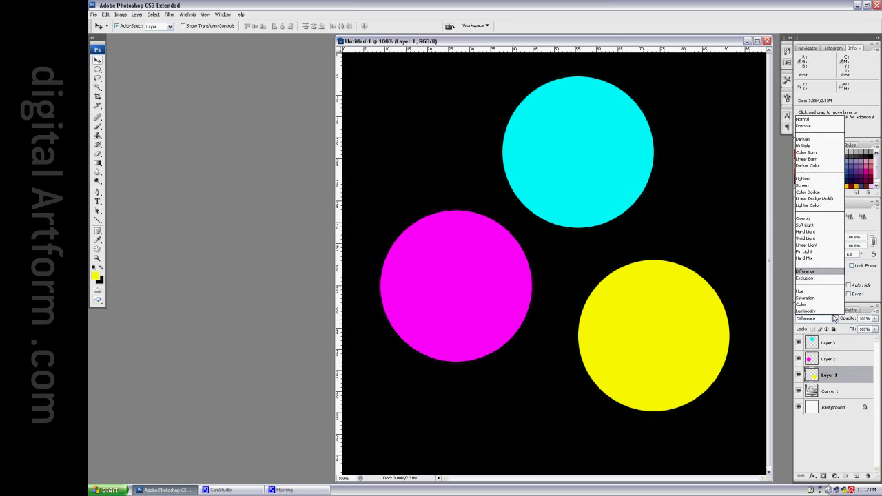
left_click(820, 280)
Drag the yellow and magenta circles into an overlap with cyan, leaving a black centre
left_click_drag(679, 367, 630, 268)
left_click_drag(446, 301, 522, 235)
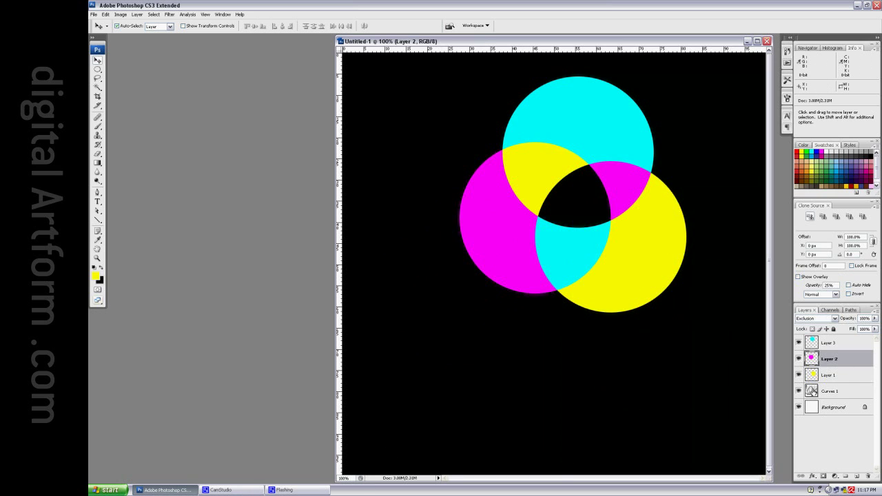
double_click(812, 391)
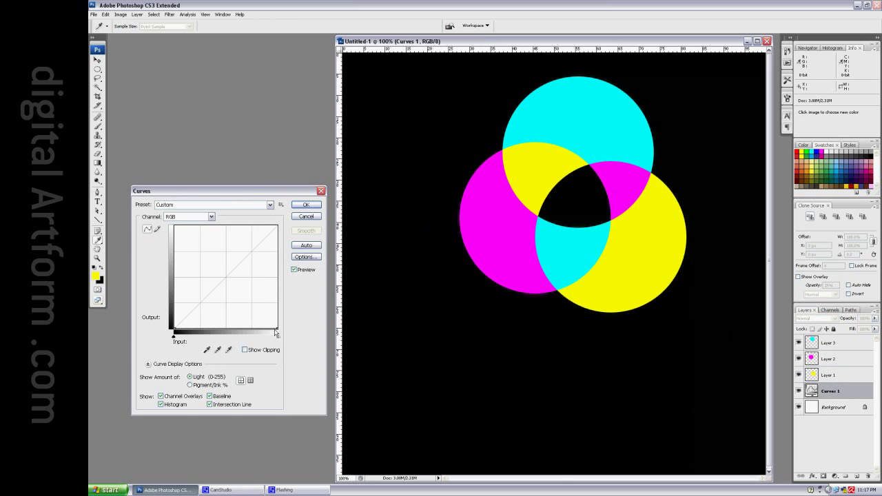
Raise the Curves 1 endpoint back to 255 and move the green and blue circles down
left_click_drag(276, 334, 330, 213)
left_click(306, 206)
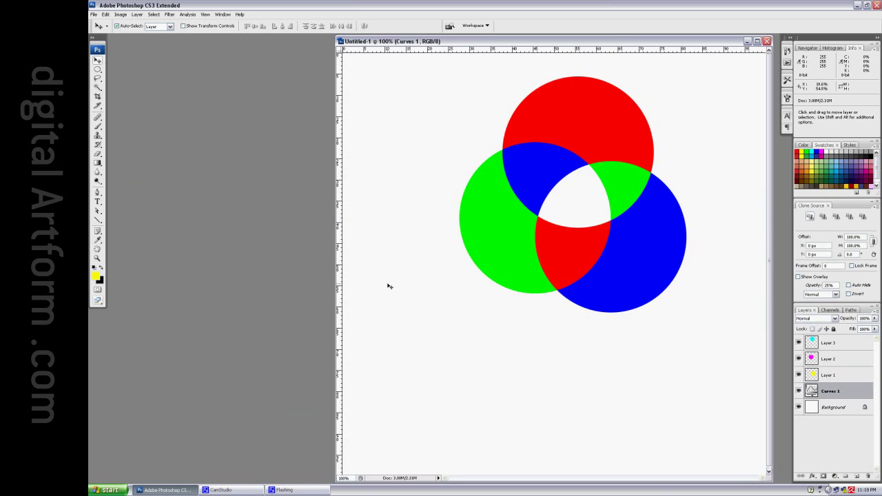
left_click_drag(481, 227, 398, 347)
left_click_drag(585, 270, 639, 346)
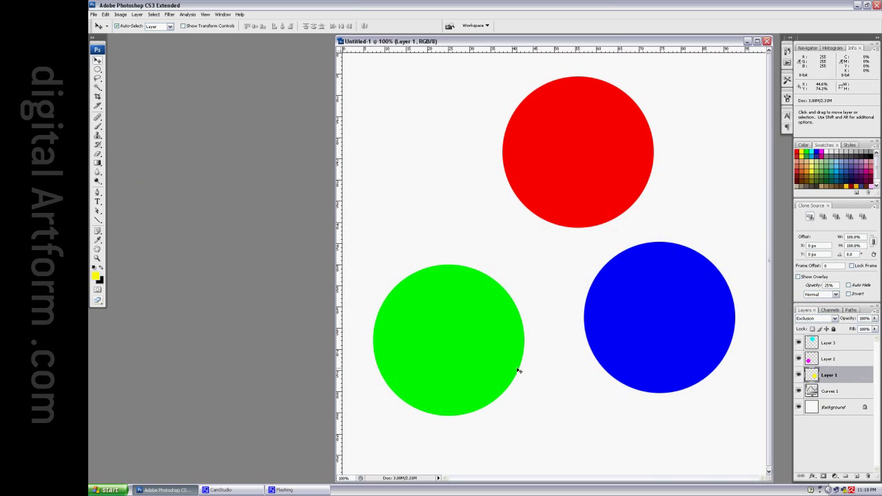
Overlap the green and blue circles with the red one several times
left_click_drag(433, 354, 450, 330)
mouse_move(659, 357)
left_mouse_down()
mouse_move(602, 256)
mouse_move(662, 367)
left_mouse_up()
left_click_drag(484, 346, 446, 358)
left_click_drag(636, 350, 616, 347)
left_click_drag(475, 326, 444, 321)
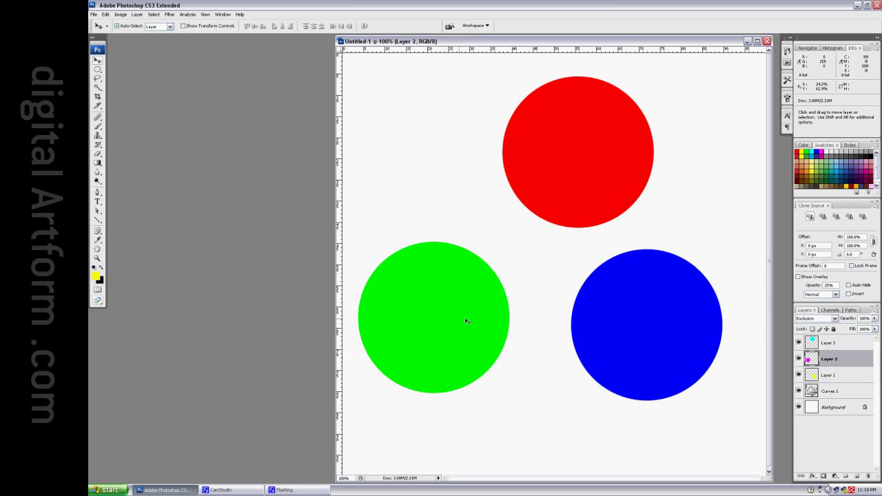
left_click_drag(640, 349, 619, 364)
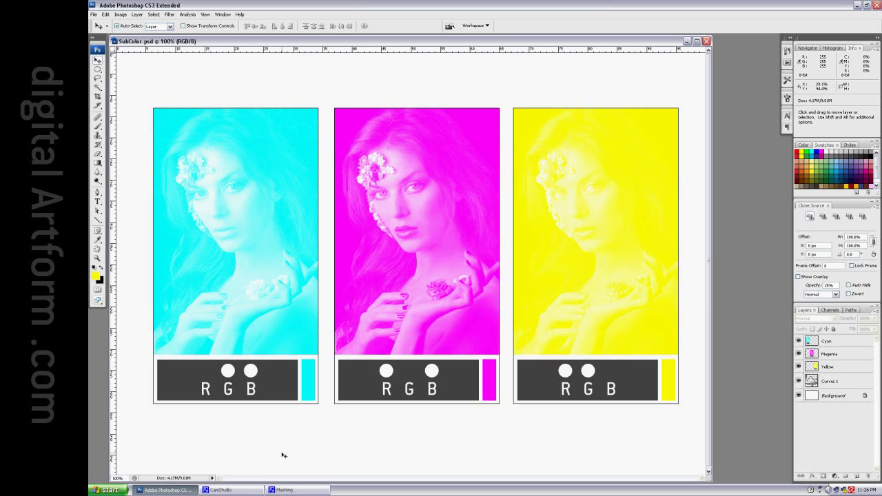
Slide the cyan and yellow cards over the magenta card, then return them to place
left_click_drag(235, 294, 322, 294)
mouse_move(576, 287)
left_mouse_down()
mouse_move(479, 288)
mouse_move(589, 287)
left_mouse_up()
left_click_drag(312, 281, 222, 277)
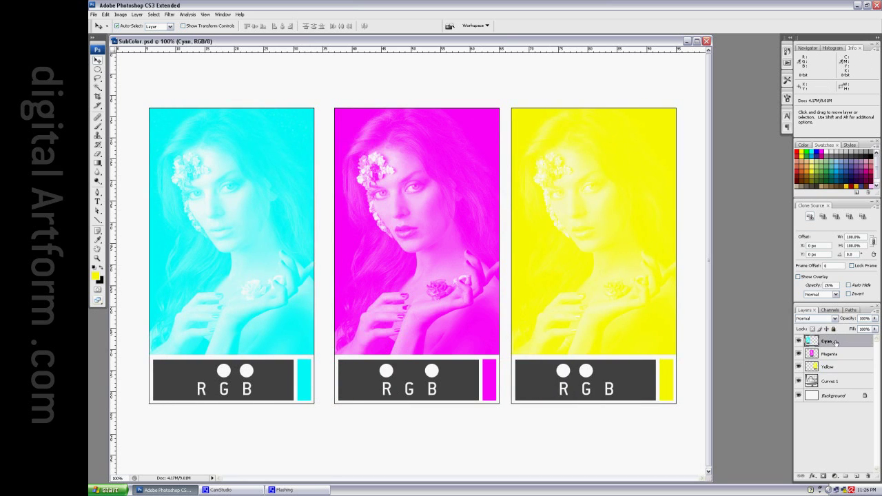
Set the Cyan, Magenta and Yellow card layers to Multiply blending
left_click(834, 319)
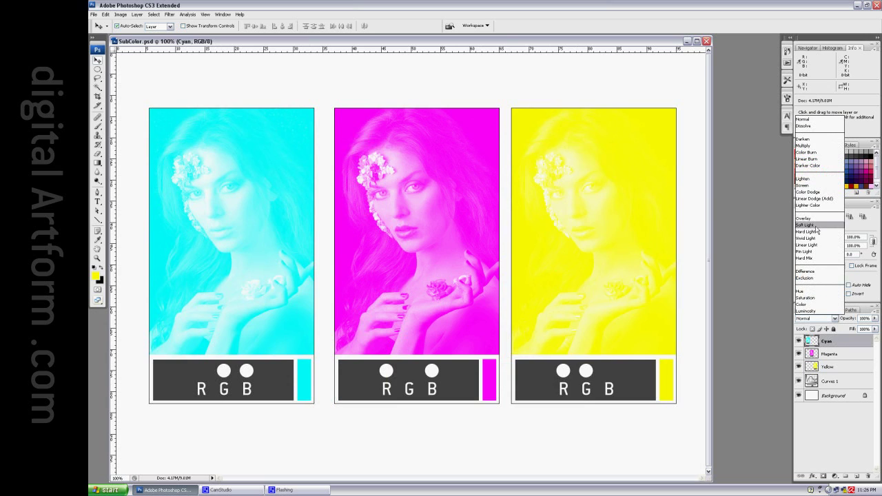
left_click(811, 145)
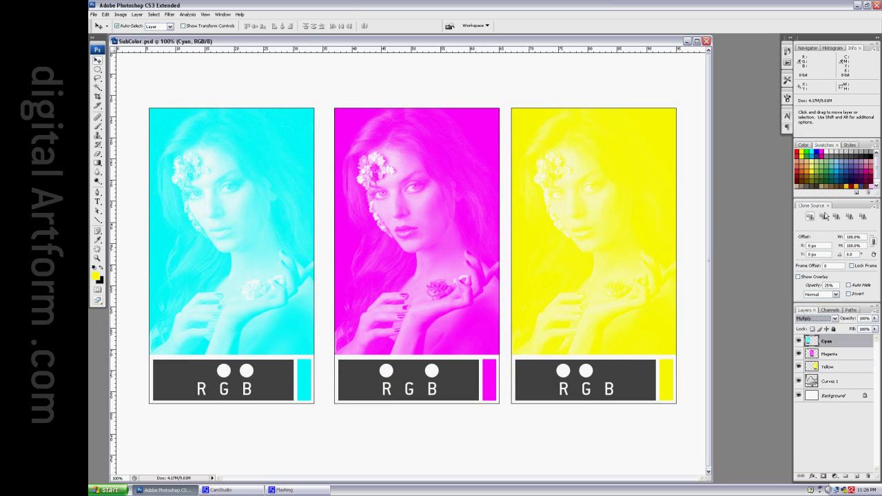
left_click(828, 353)
left_click(834, 318)
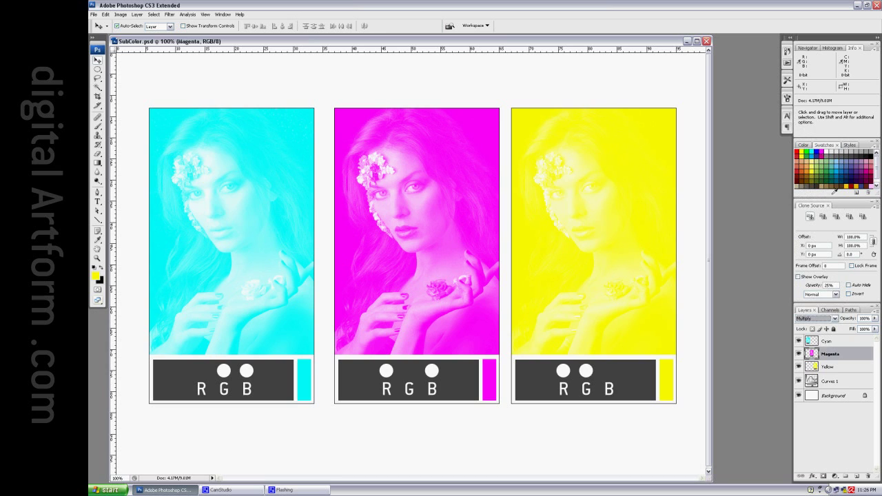
left_click(862, 367)
left_click(831, 319)
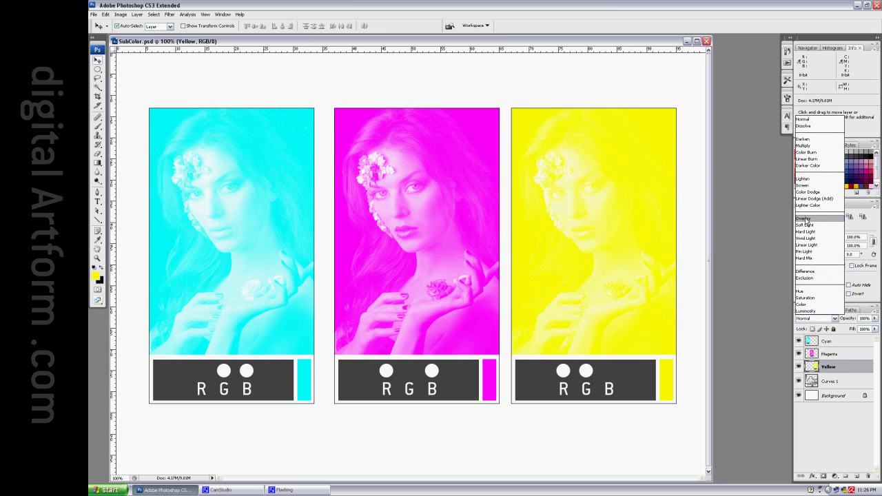
left_click(815, 147)
left_click(826, 435)
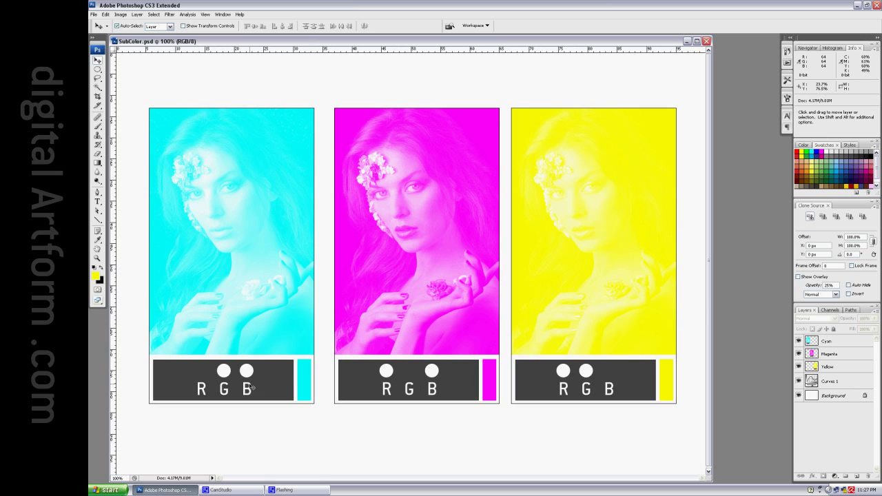
Stack the cyan, magenta and yellow cards together, then spread them out as magenta, yellow, cyan
mouse_move(230, 309)
left_mouse_down()
mouse_move(414, 307)
mouse_move(232, 309)
left_mouse_up()
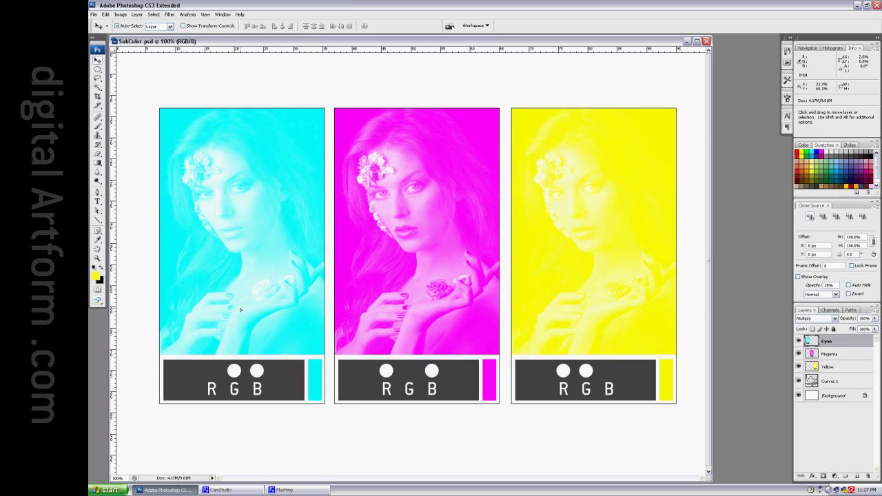
mouse_move(385, 309)
left_mouse_down()
mouse_move(561, 308)
mouse_move(381, 308)
left_mouse_up()
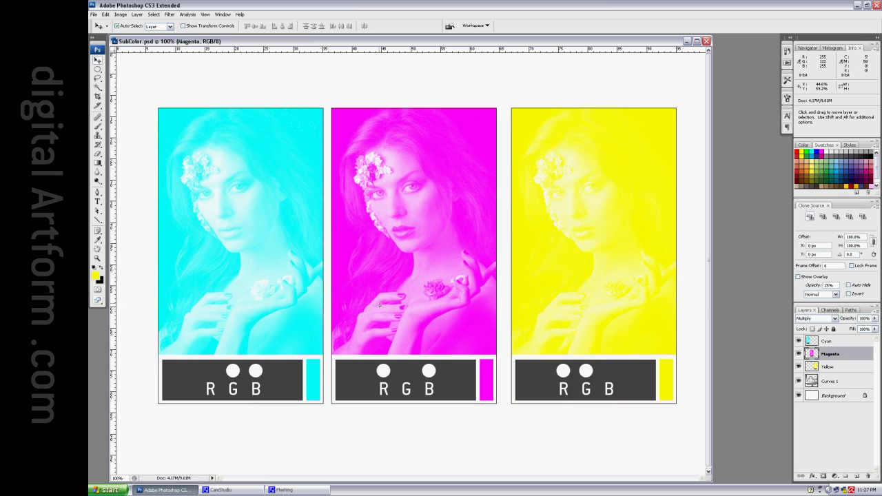
left_click_drag(193, 295, 365, 292)
left_click_drag(546, 299, 371, 298)
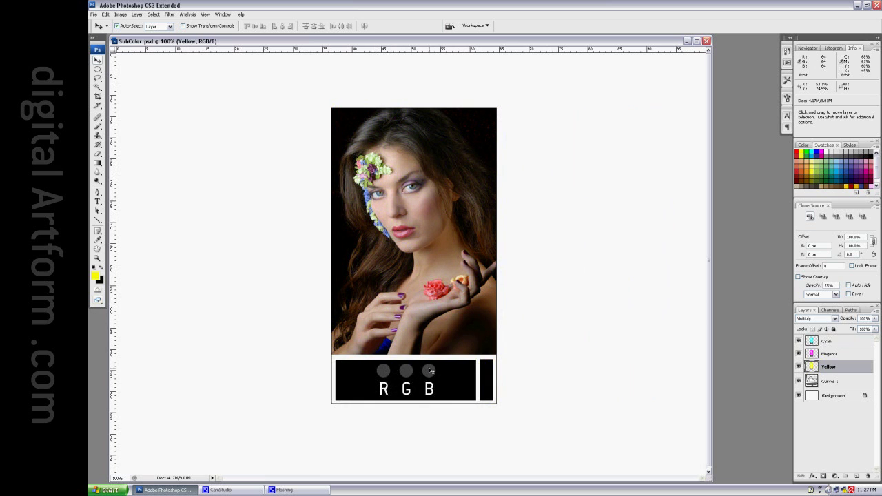
left_click_drag(463, 354, 652, 354)
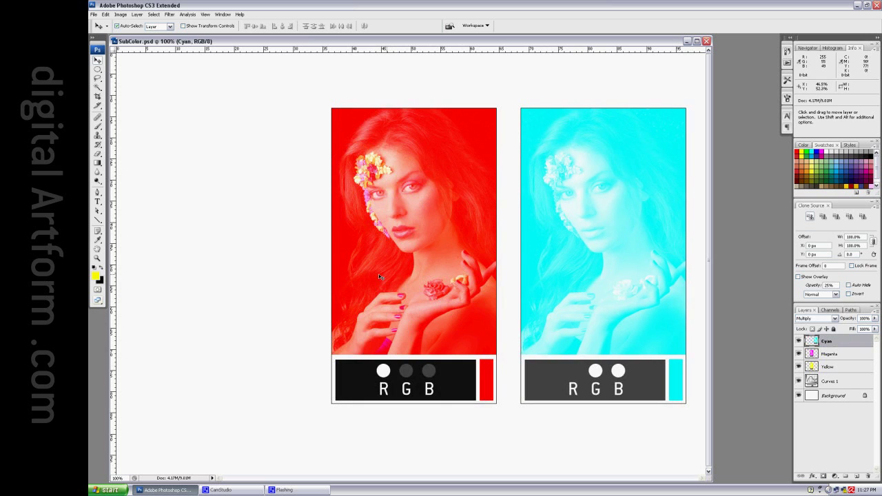
left_click_drag(379, 273, 200, 280)
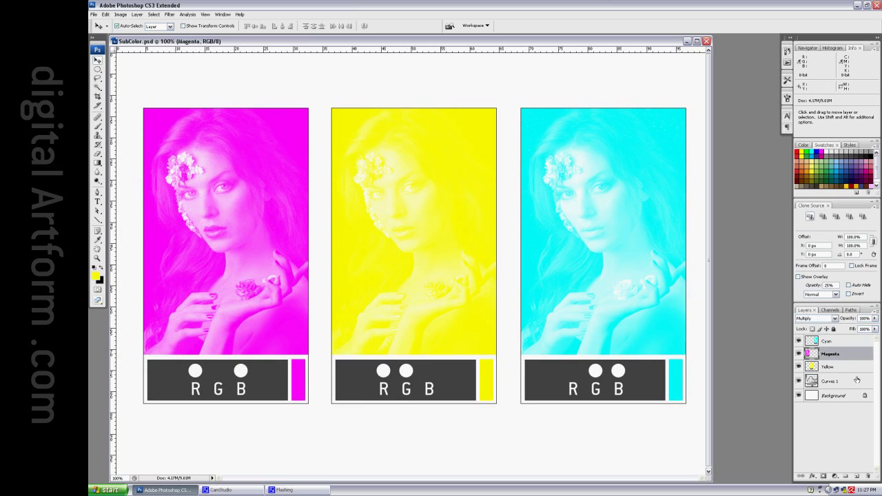
double_click(813, 381)
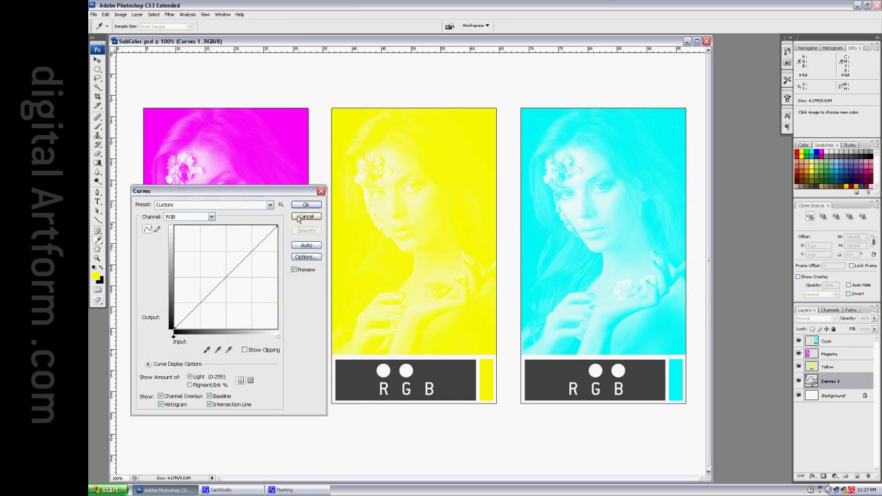
left_click_drag(276, 226, 314, 213)
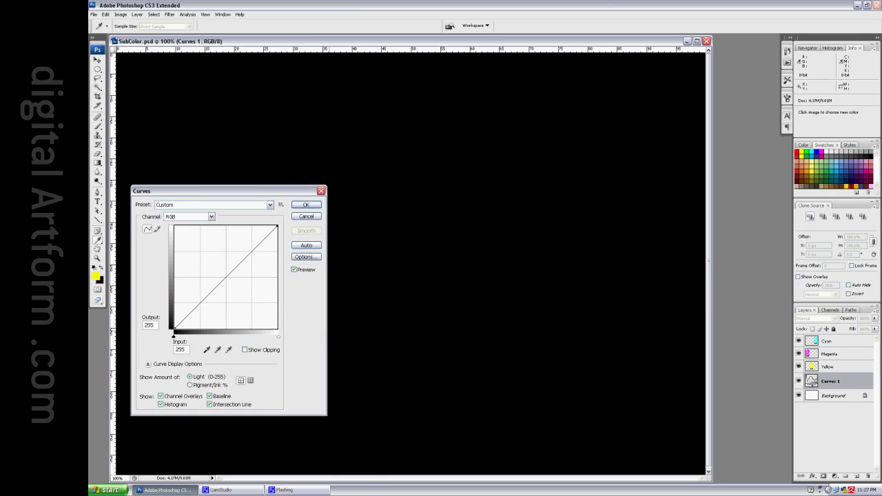
left_click(308, 206)
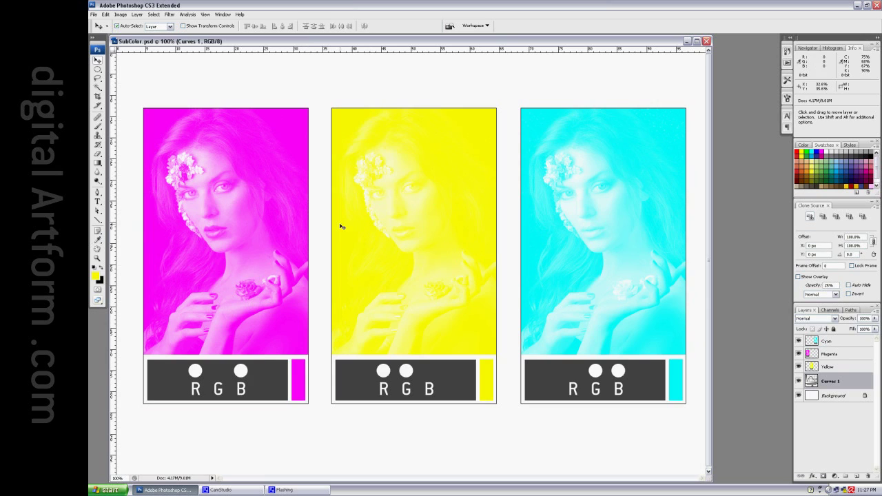
left_click(832, 424)
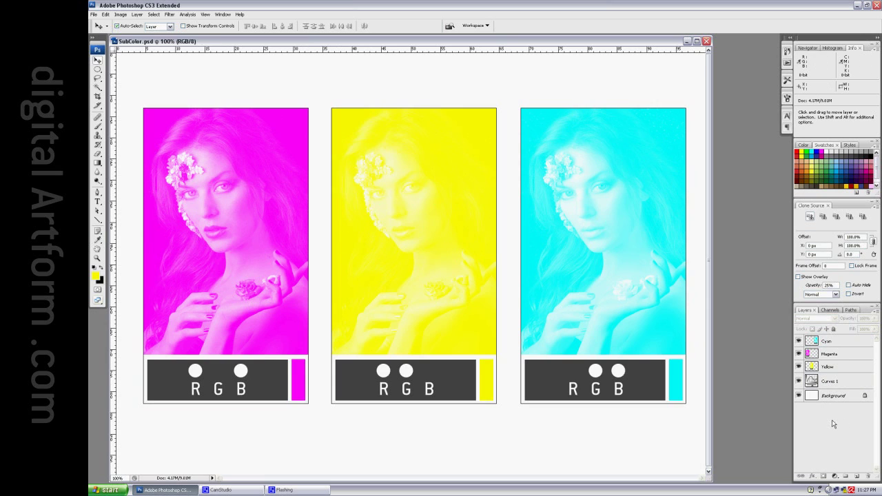
left_click(841, 343)
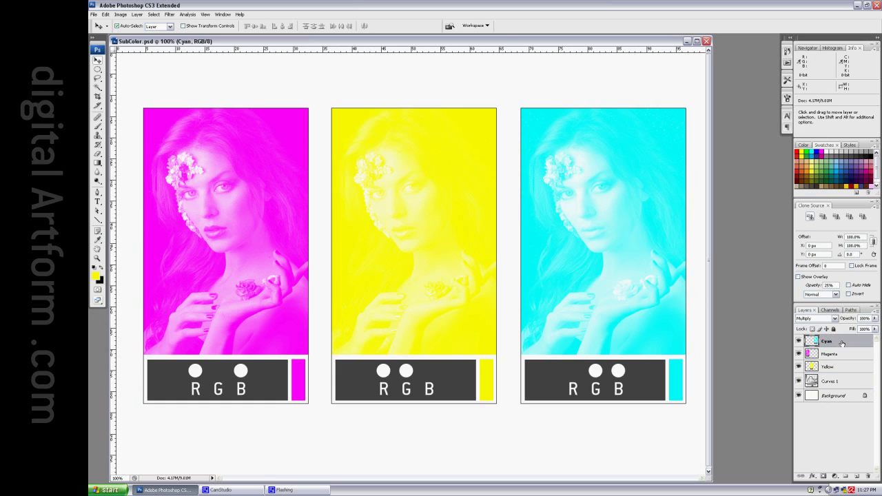
left_click(835, 426)
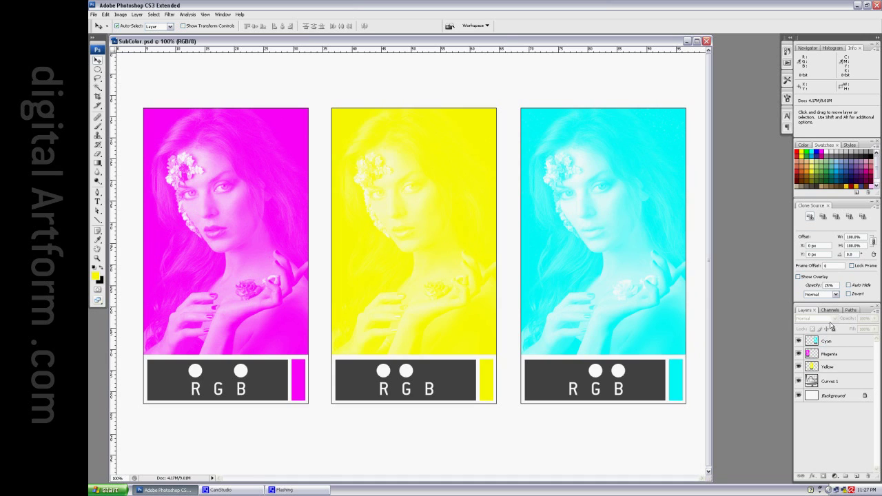
left_click(836, 343)
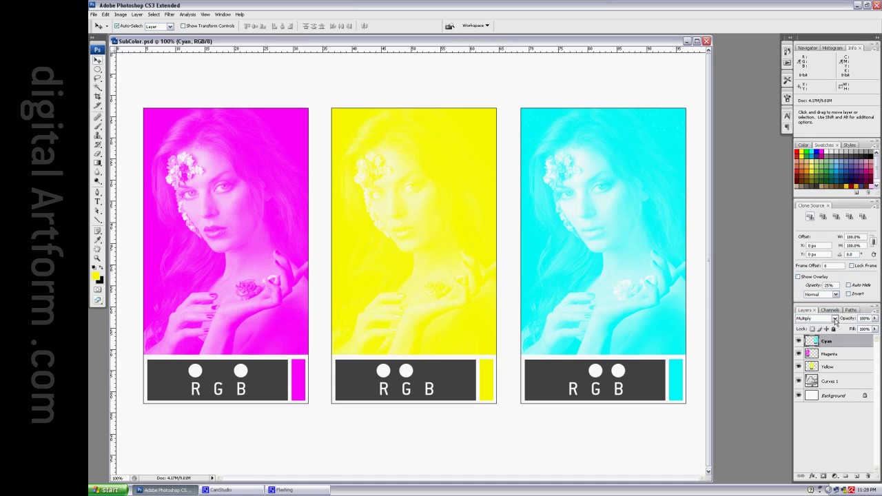
left_click(835, 319)
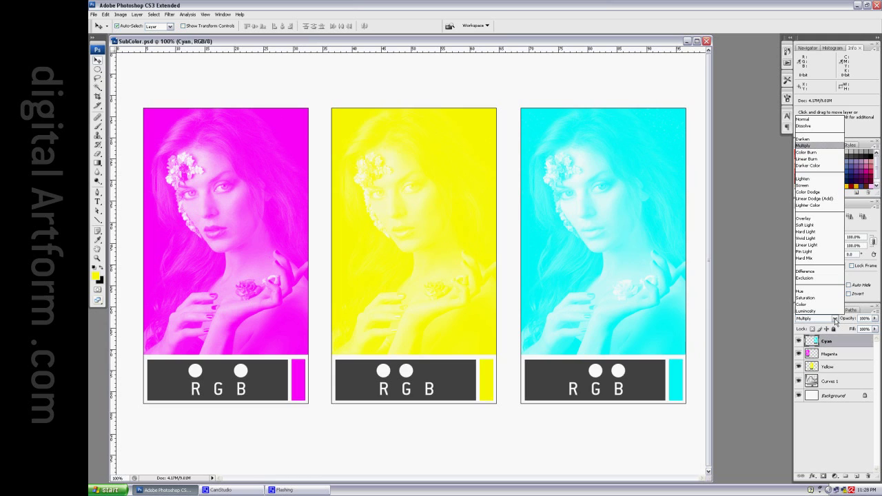
left_click(835, 320)
left_click(833, 426)
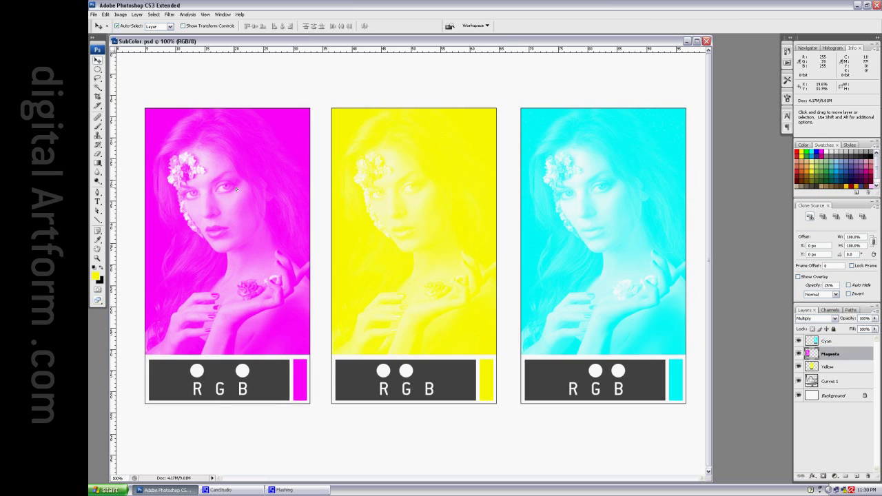
left_click_drag(233, 187, 422, 188)
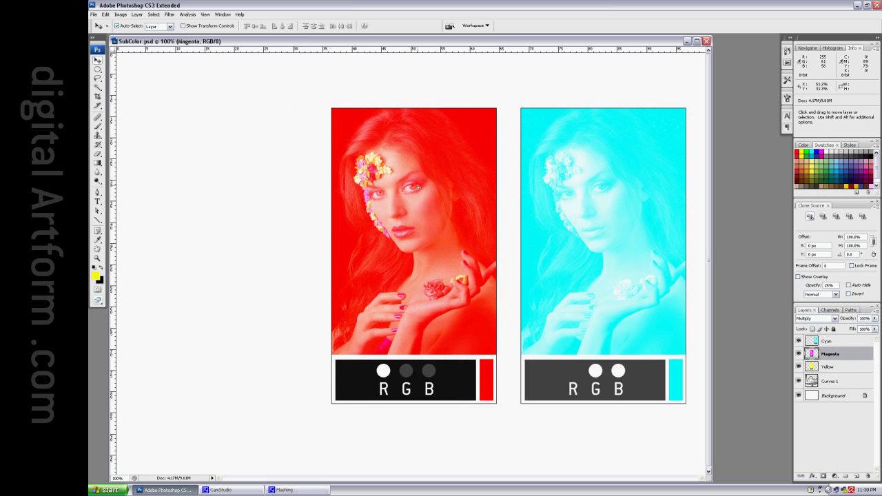
mouse_move(590, 199)
left_mouse_down()
mouse_move(401, 198)
mouse_move(598, 184)
mouse_move(599, 198)
left_mouse_up()
left_click_drag(489, 188, 292, 194)
mouse_move(445, 211)
left_mouse_down()
mouse_move(612, 209)
mouse_move(444, 209)
left_mouse_up()
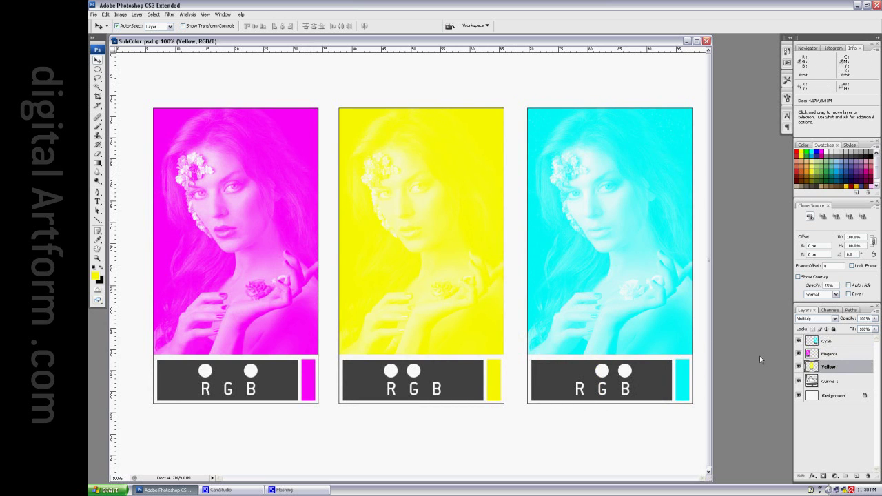
left_click(830, 366, "ctrl")
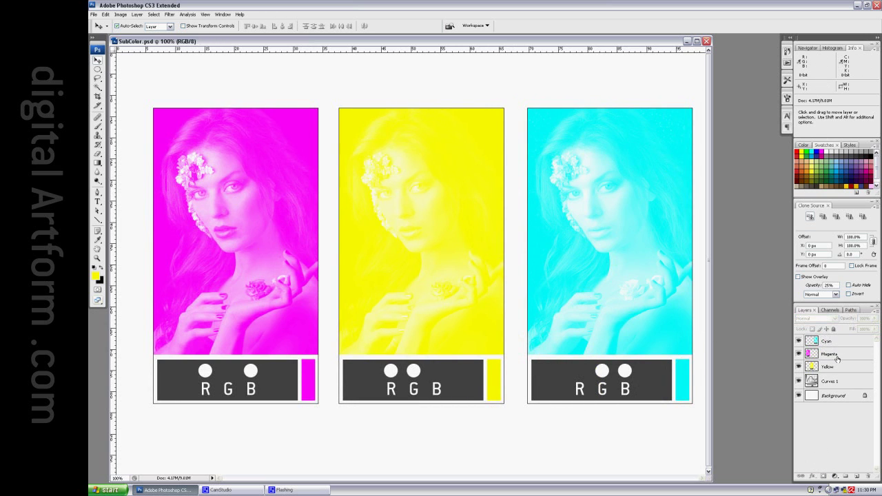
Set the Cyan and Magenta layers to Exclusion blending and the Yellow layer to Difference
left_click(844, 342)
left_click(833, 318)
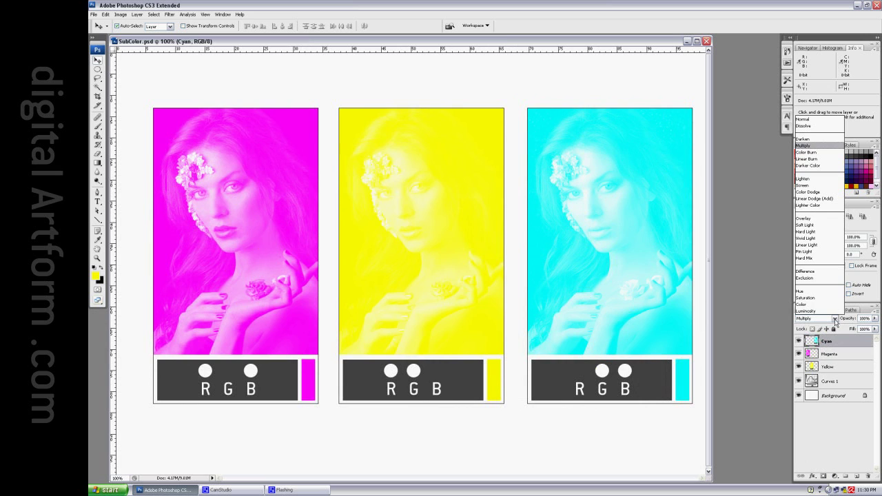
left_click(821, 279)
left_click(837, 354)
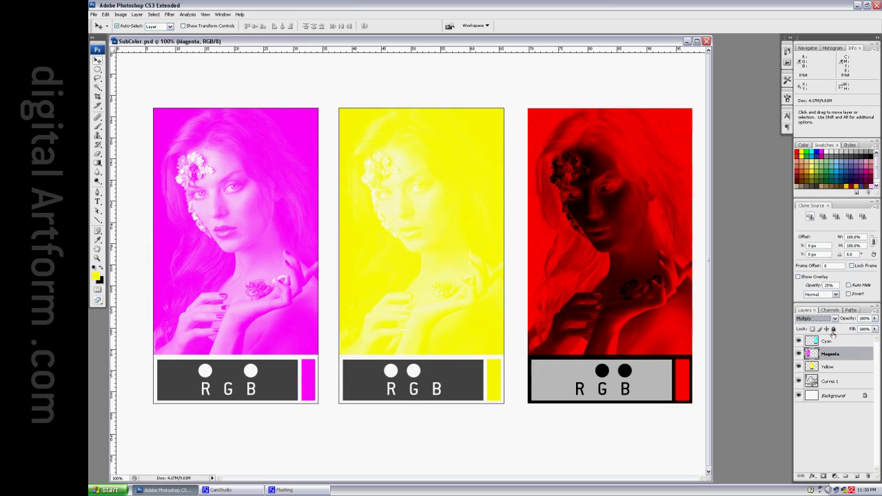
left_click(834, 318)
left_click(821, 281)
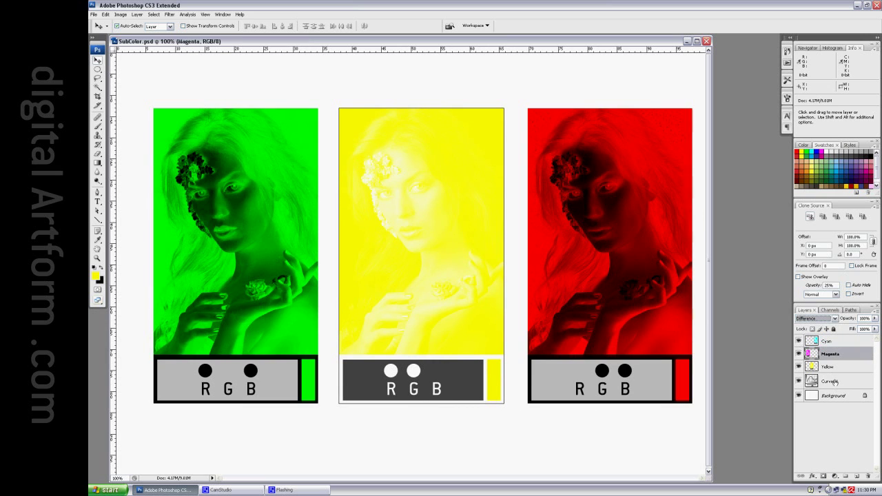
left_click(833, 367)
left_click(834, 319)
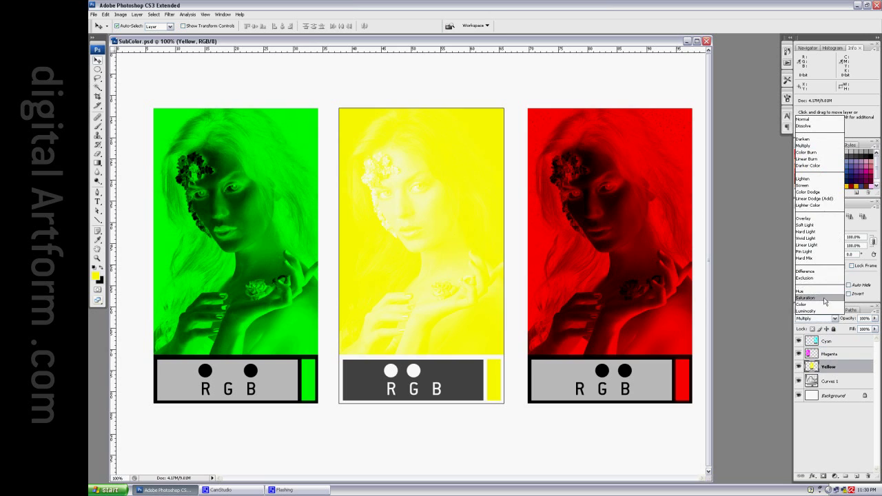
left_click(821, 276)
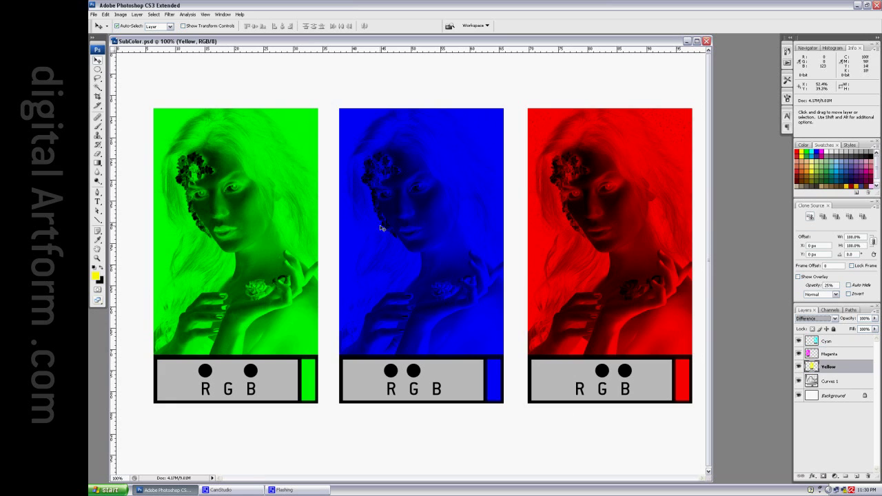
Slide the green, blue and red cards over each other, then spread them back out
left_click_drag(209, 256, 387, 255)
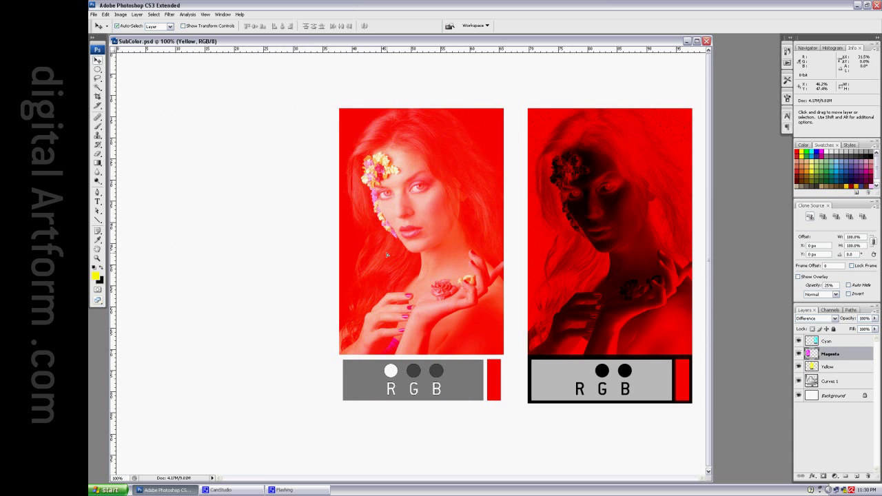
mouse_move(598, 261)
left_mouse_down()
mouse_move(409, 258)
mouse_move(599, 261)
left_mouse_up()
left_click_drag(448, 261, 257, 261)
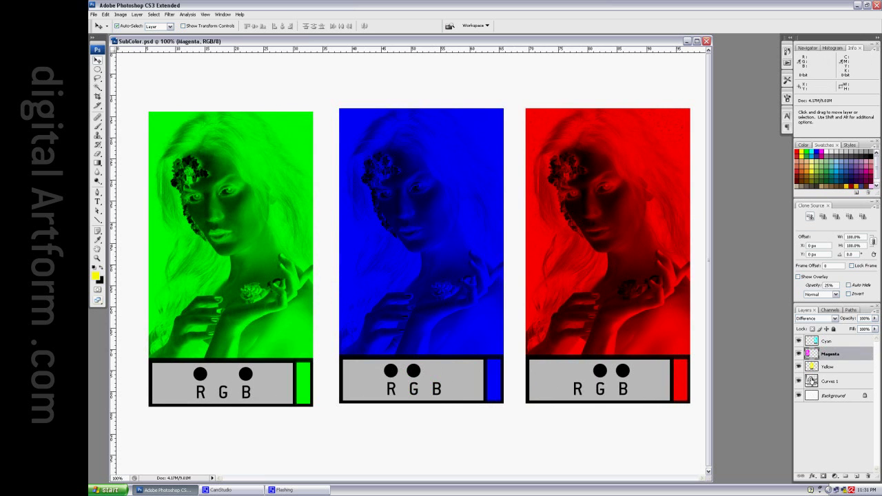
Lower the Curves 1 white point to output 0 so the background turns black
double_click(812, 380)
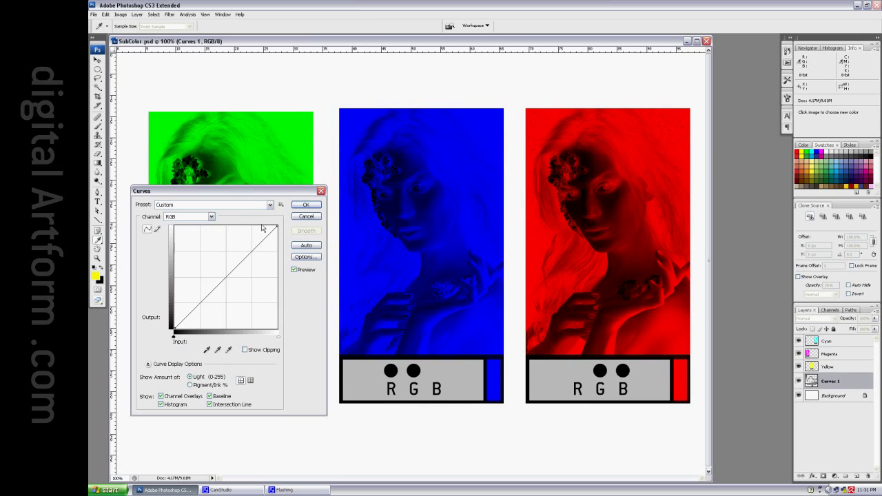
left_click_drag(276, 225, 318, 329)
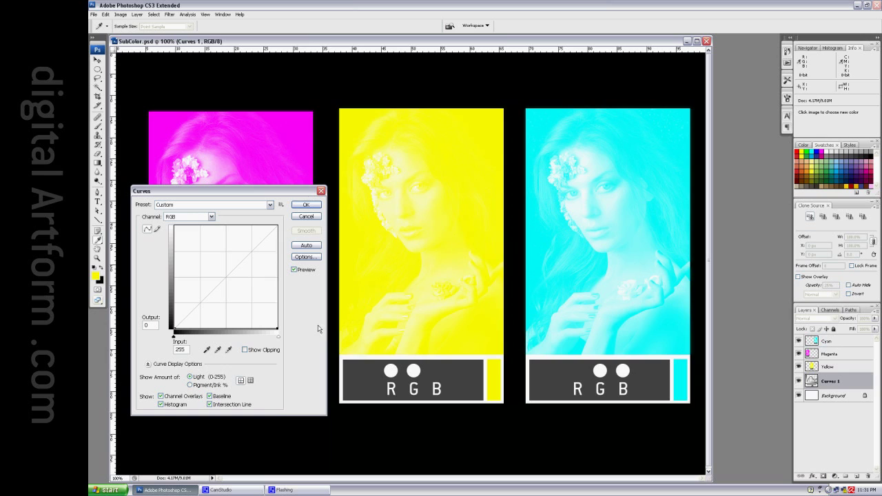
left_click(307, 205)
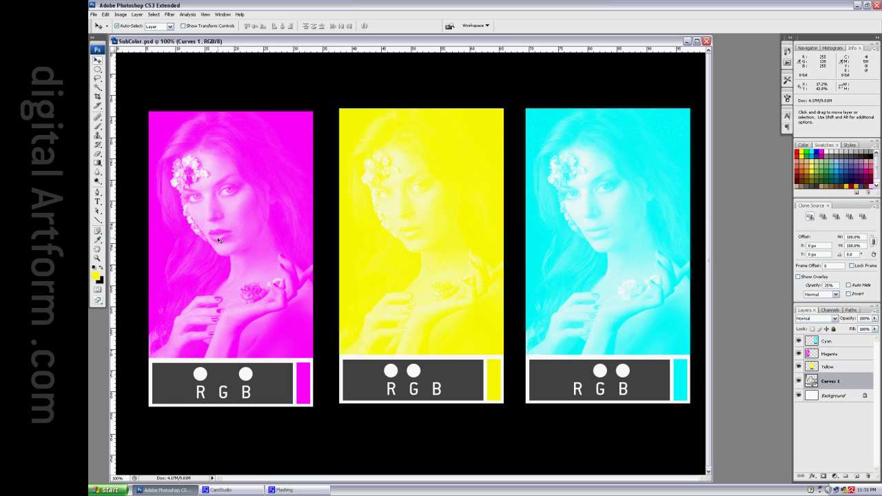
left_click_drag(217, 240, 405, 239)
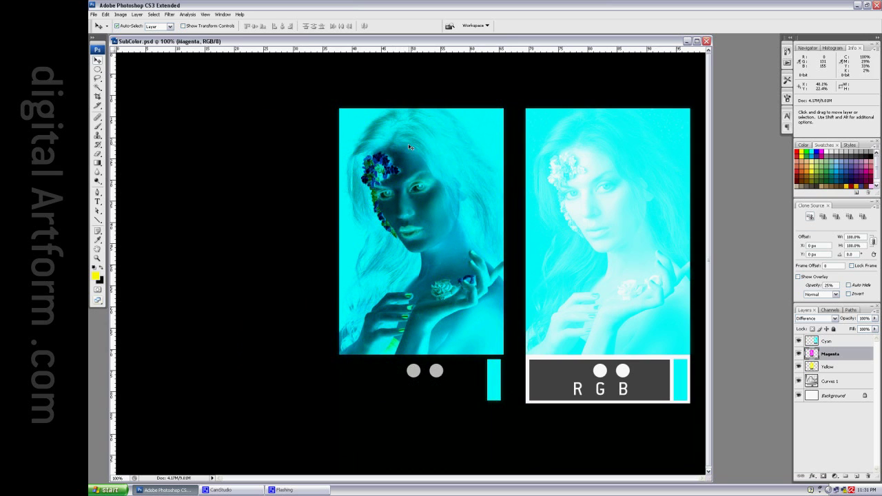
left_click(637, 211)
mouse_move(638, 210)
left_mouse_down()
mouse_move(446, 209)
mouse_move(631, 210)
left_mouse_up()
left_click_drag(413, 216, 222, 217)
left_click_drag(393, 233, 580, 233)
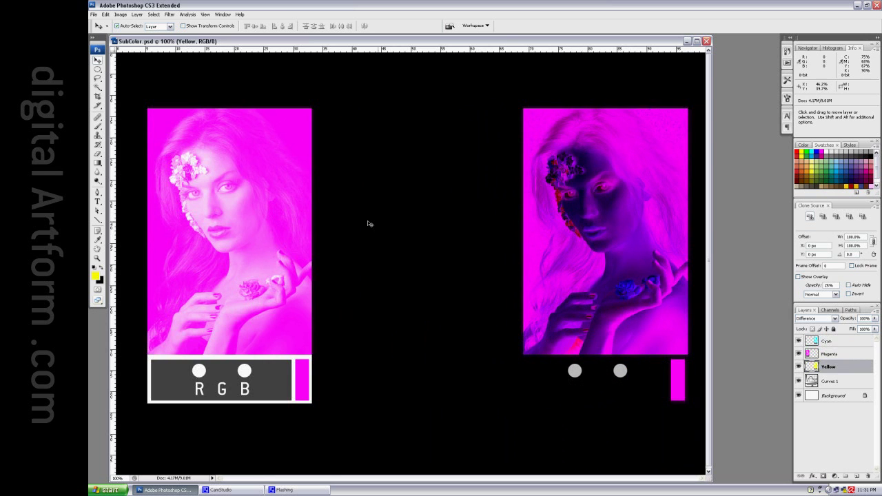
mouse_move(255, 224)
left_mouse_down()
mouse_move(632, 226)
mouse_move(260, 225)
left_mouse_up()
left_click_drag(605, 246, 415, 245)
left_click_drag(217, 233, 403, 226)
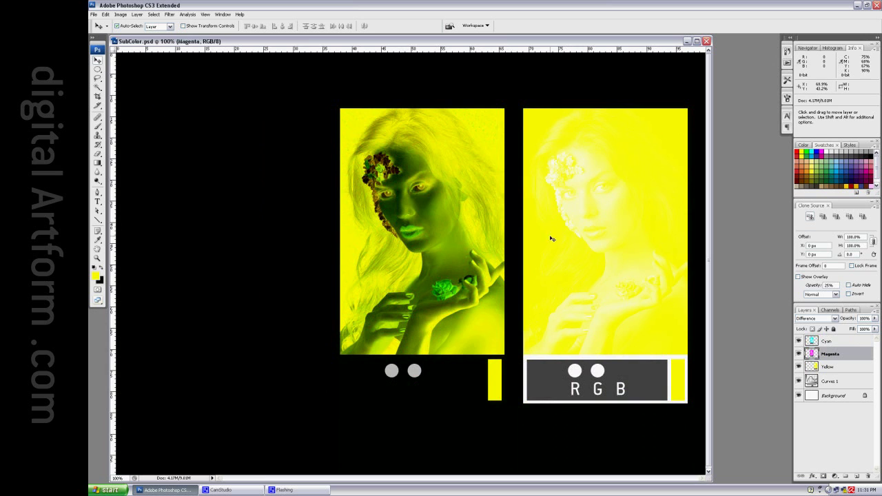
left_click_drag(553, 222, 400, 225)
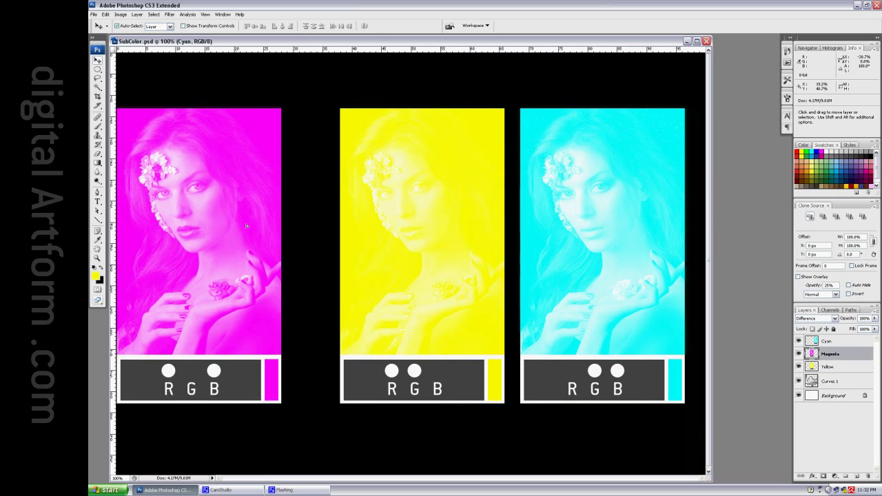
left_click_drag(246, 226, 282, 222)
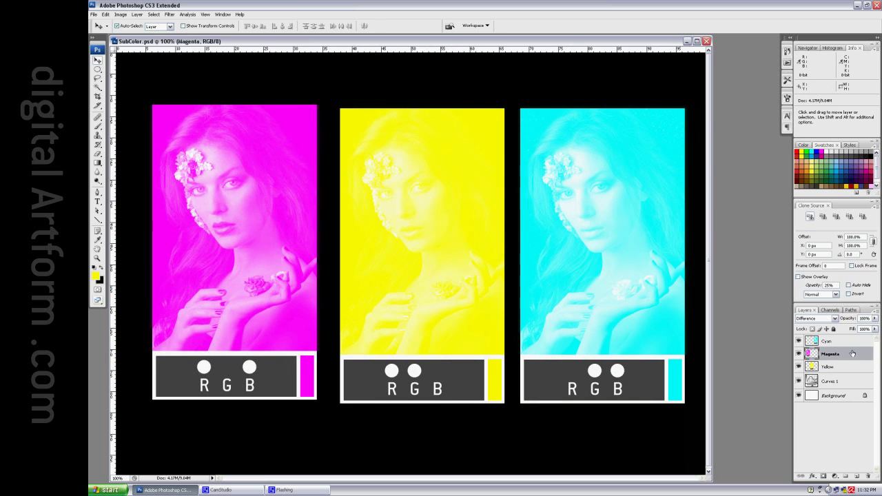
Switch the Magenta and Cyan layers to Exclusion blending, leaving Yellow unchanged
left_click(834, 319)
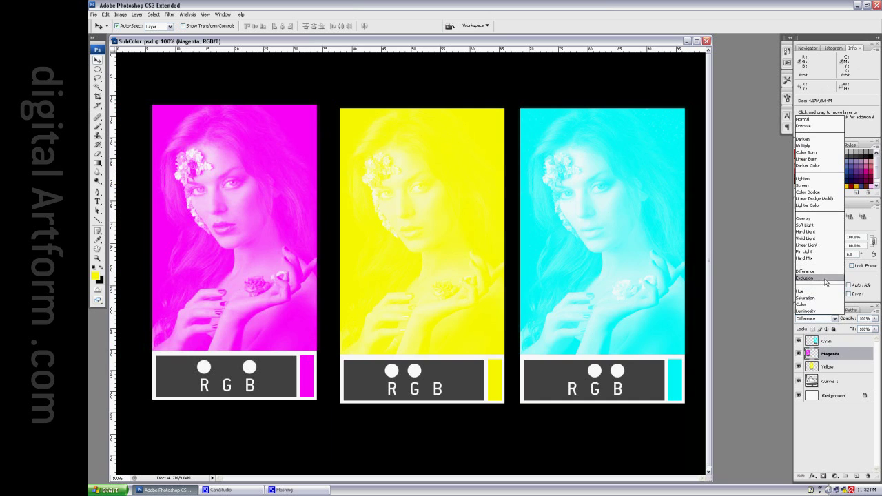
left_click(823, 282)
left_click(845, 368)
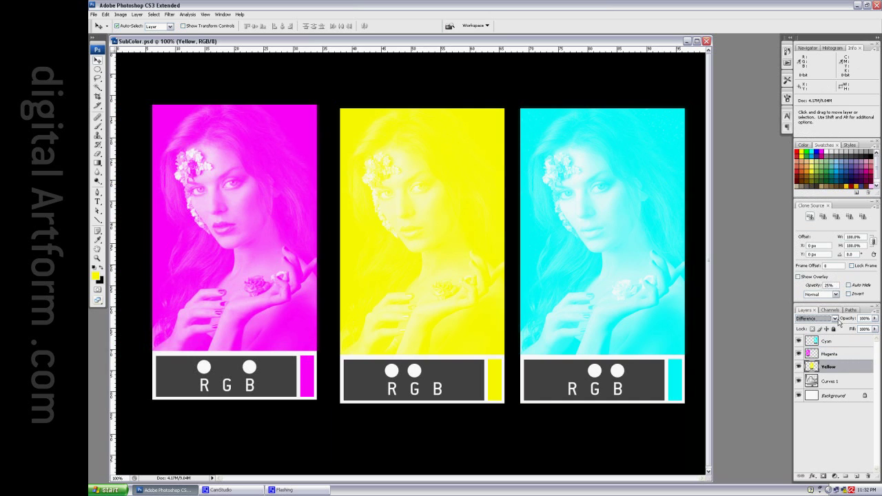
left_click(835, 320)
left_click(827, 283)
left_click(848, 342)
left_click(834, 319)
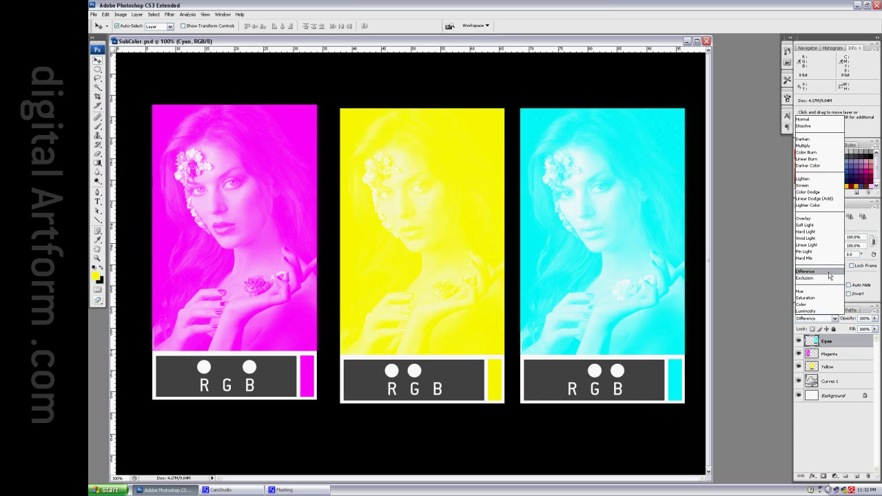
left_click(827, 283)
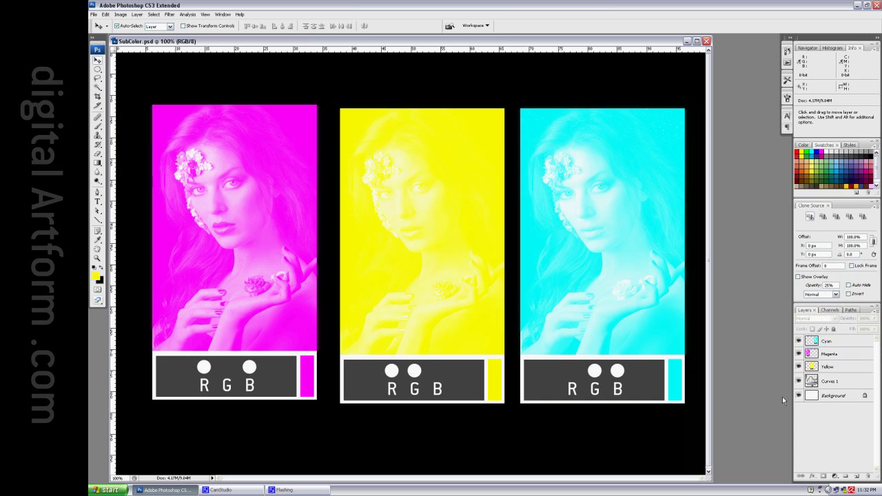
Overlap the magenta, yellow and cyan cards on black to compare, then undo the moves
left_click_drag(268, 234, 455, 238)
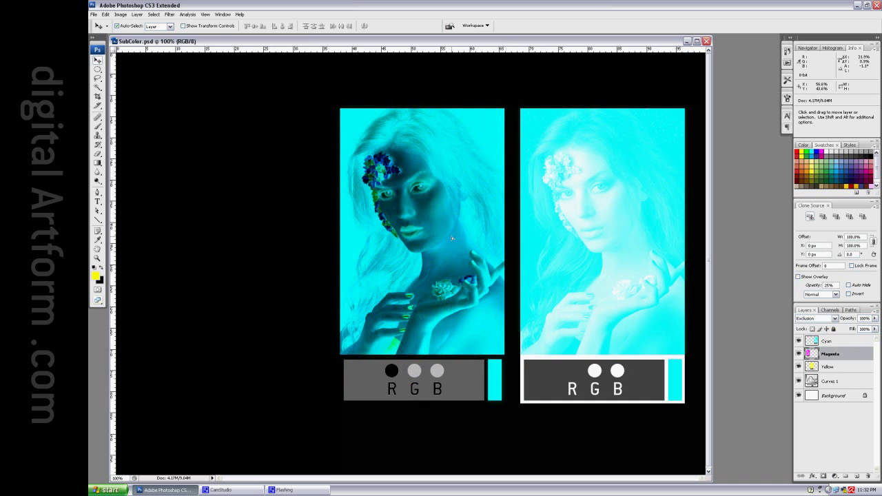
left_click_drag(545, 245, 565, 244)
key("alt+bracketleft")
key("shift+Left")
key("shift+Left")
key("shift+Left")
key("shift+Left")
key("shift+Left")
key("shift+Left")
key("shift+Left")
key("shift+Left")
key("shift+Left")
key("shift+Left")
key("shift+Left")
key("shift+Left")
key("shift+Left")
key("shift+Left")
key("shift+Left")
key("shift+Left")
key("shift+Left")
key("shift+Left")
key("shift+Left")
key("shift+Left")
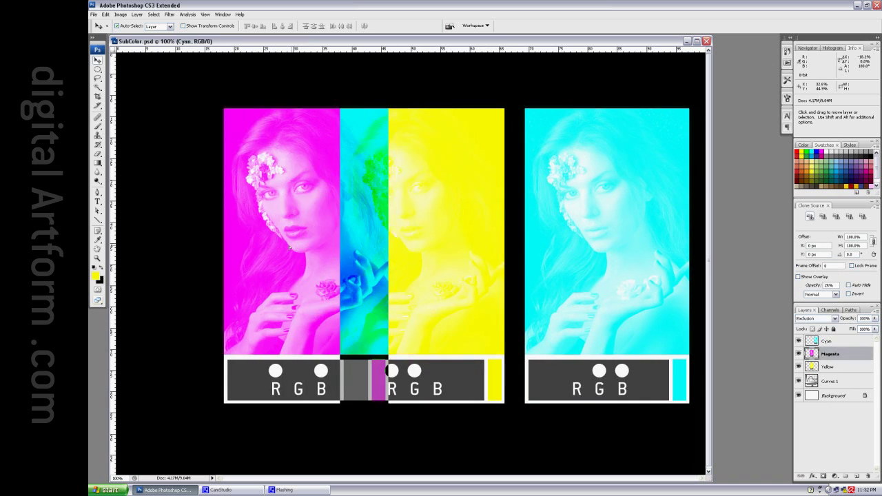
double_click(810, 383)
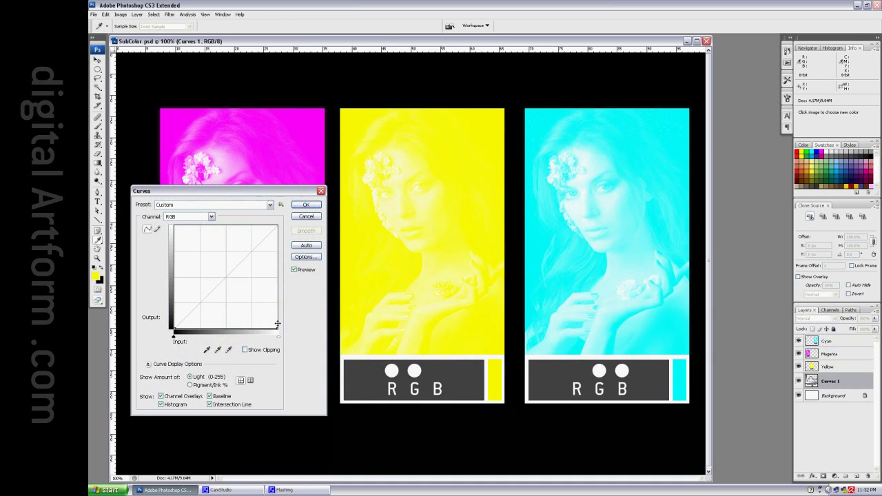
Raise the Curves 1 top endpoint to output 255 so the canvas turns white
left_click_drag(277, 324, 347, 221)
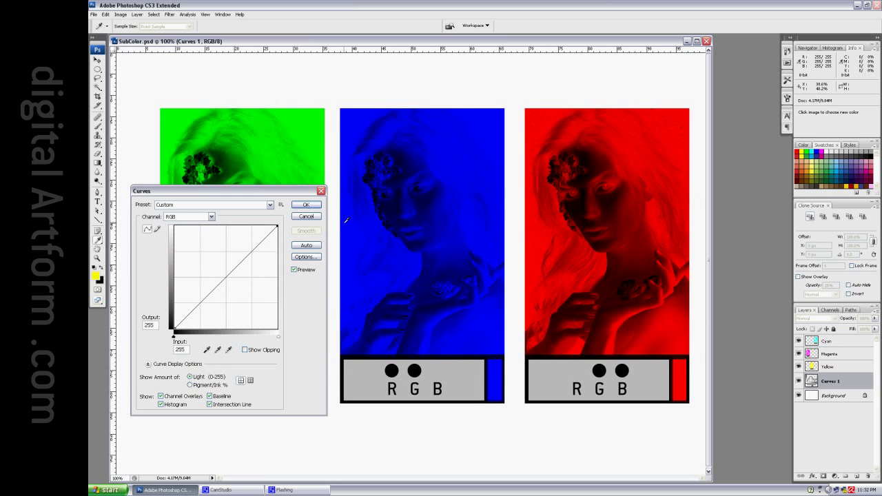
left_click(306, 205)
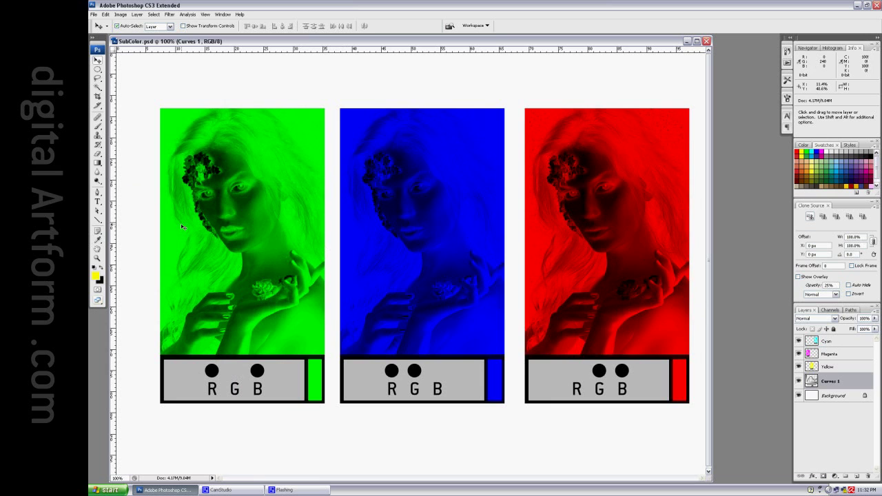
Drag the green and red cards exactly onto the blue card, forming one stack
left_click_drag(195, 235, 373, 237)
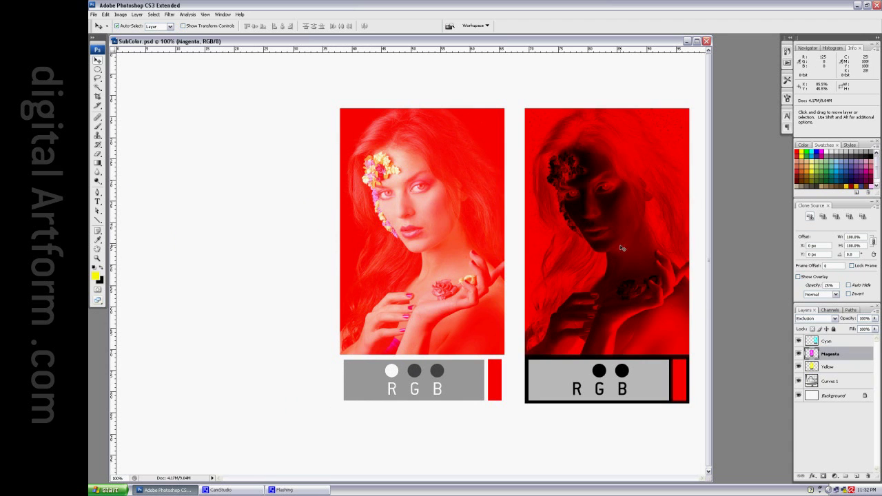
left_click_drag(618, 246, 592, 260)
mouse_move(448, 253)
left_mouse_down()
mouse_move(244, 261)
mouse_move(449, 260)
left_mouse_up()
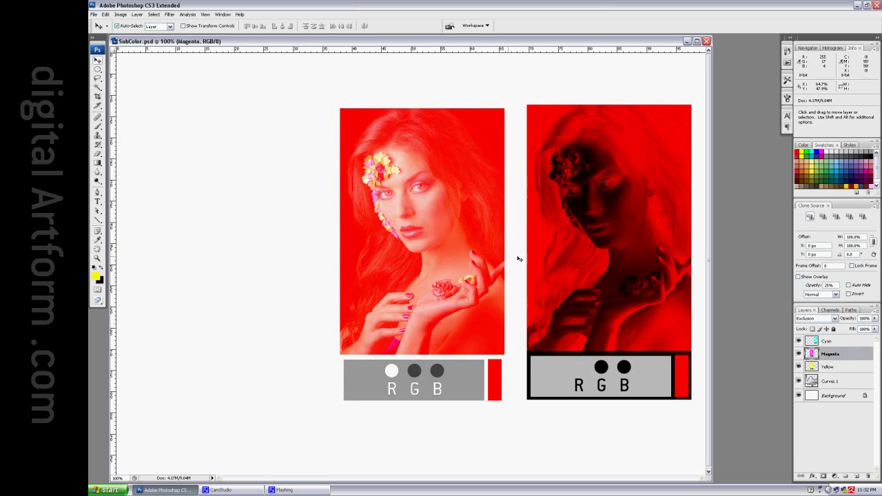
left_click_drag(578, 261, 391, 262)
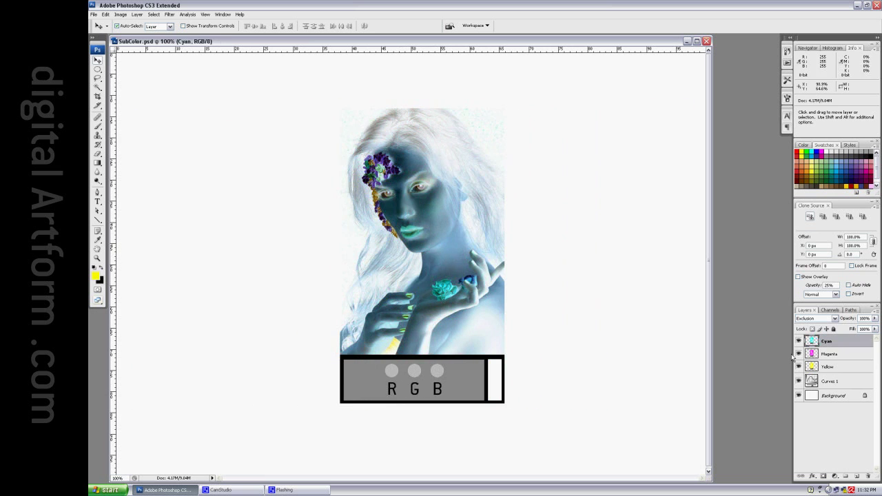
Add an Invert adjustment layer, then move the cyan card right and magenta card left
left_click(834, 478)
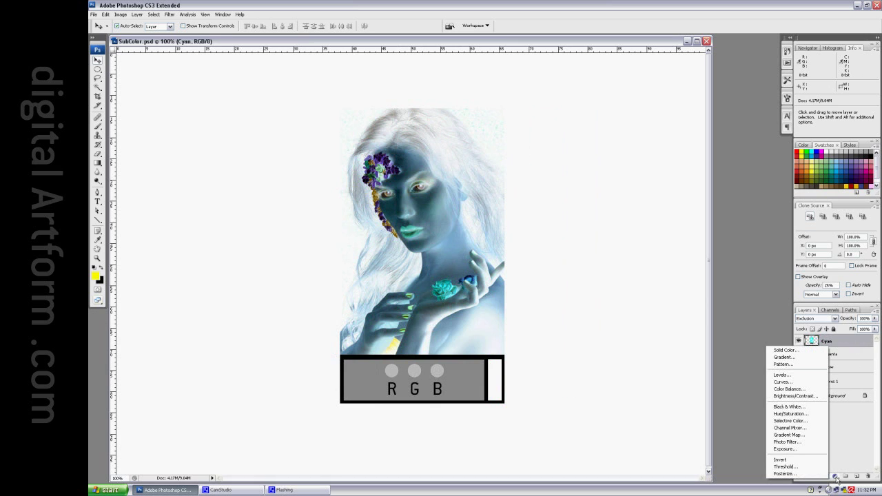
left_click(801, 466)
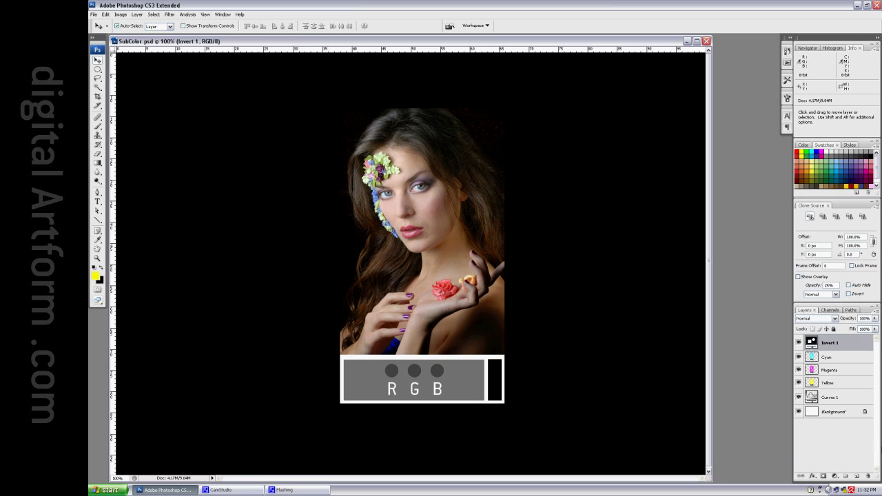
left_click_drag(440, 283, 616, 275)
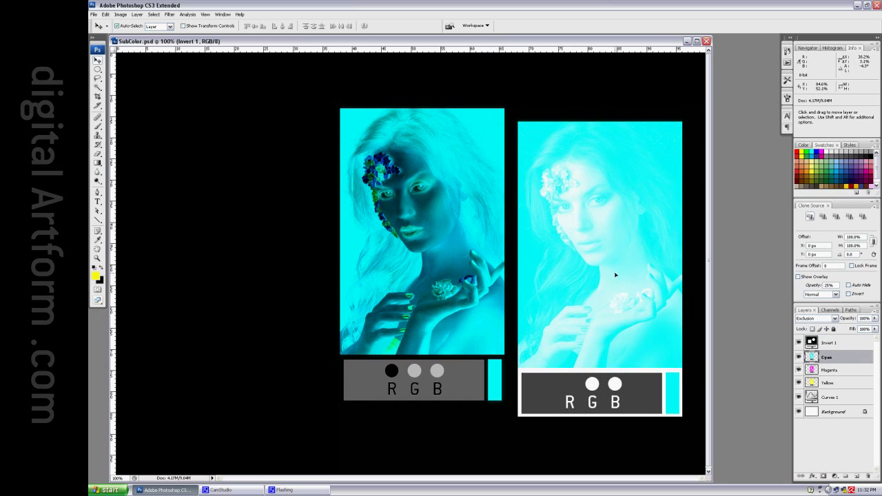
left_click_drag(472, 259, 286, 279)
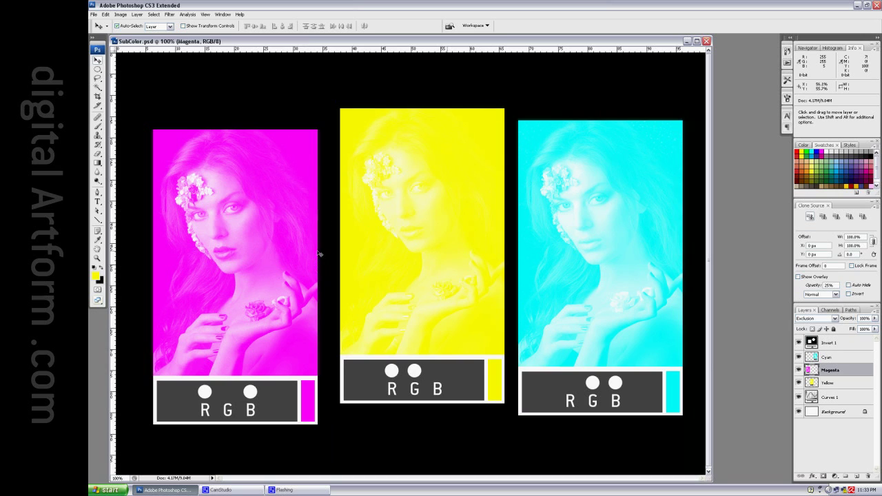
left_click(261, 488)
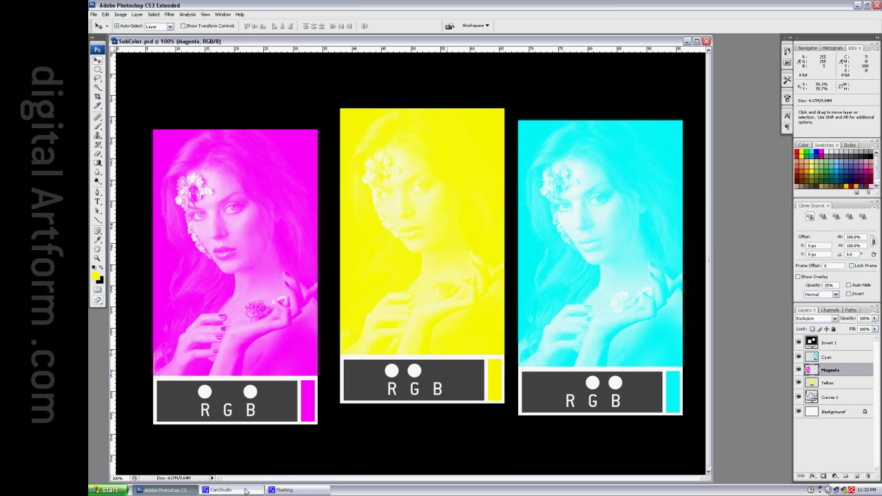